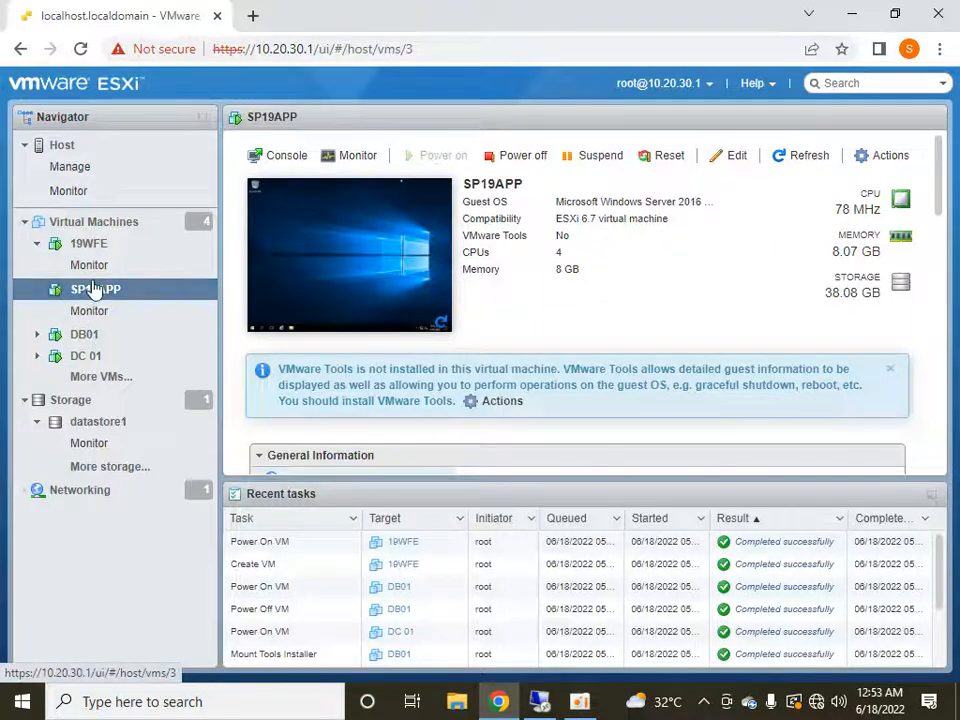
# Collapse the 19WFE and SP19APP entries in the virtual machine list and switch to the 10.20.30.10 remote desktop session.
pyautogui.click(38, 245)
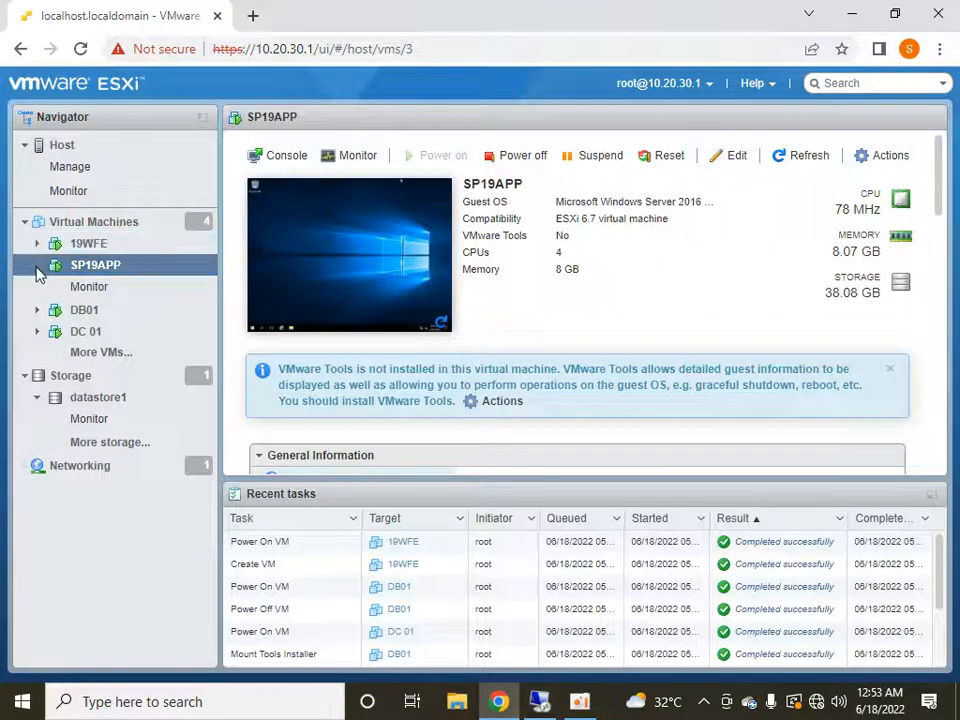
pyautogui.click(37, 268)
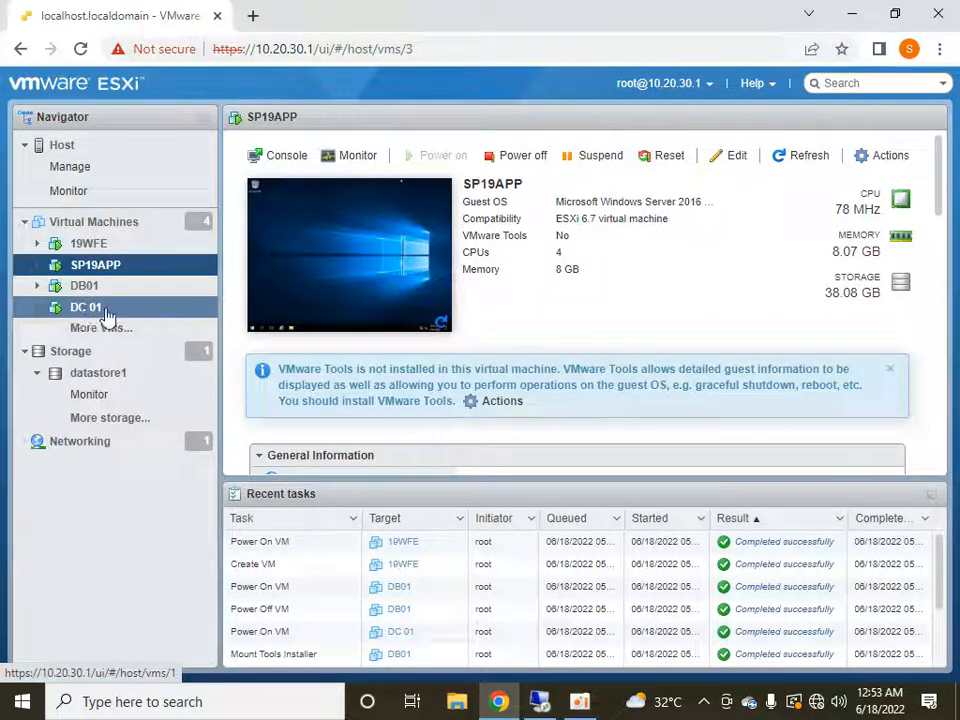
pyautogui.click(572, 702)
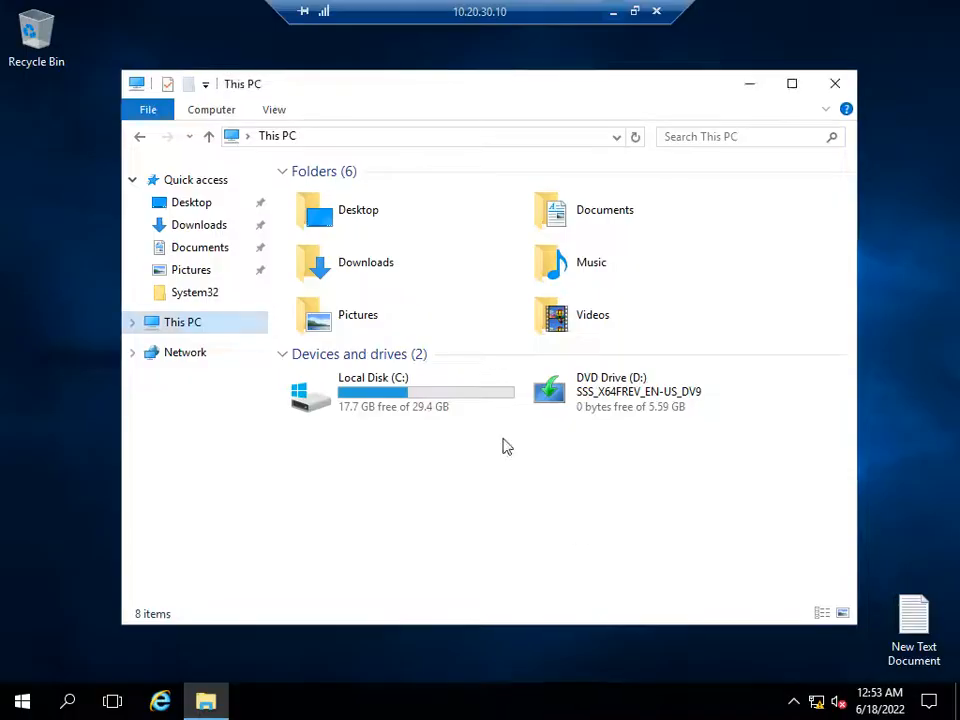
pyautogui.rightClick(221, 330)
pyautogui.click(638, 460)
pyautogui.click(26, 698)
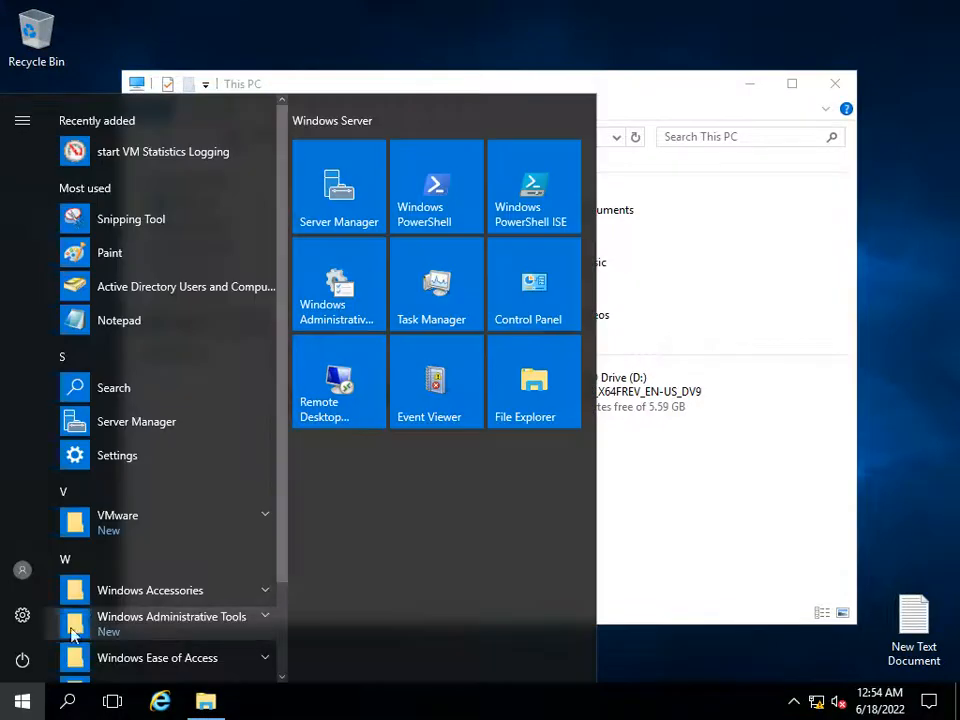
pyautogui.write('dssa')
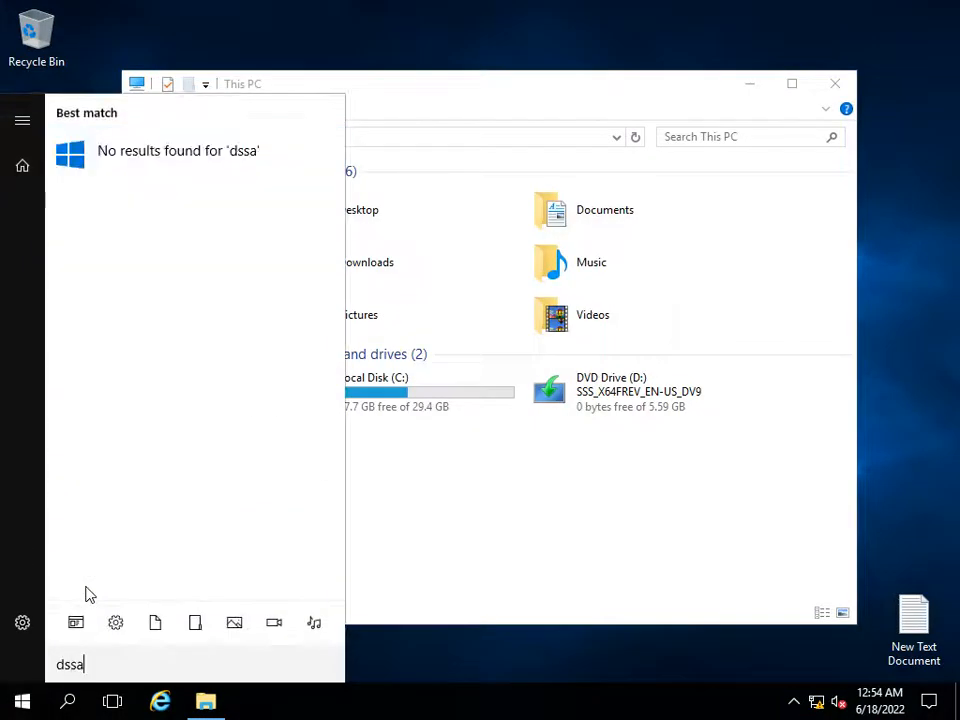
pyautogui.click(551, 566)
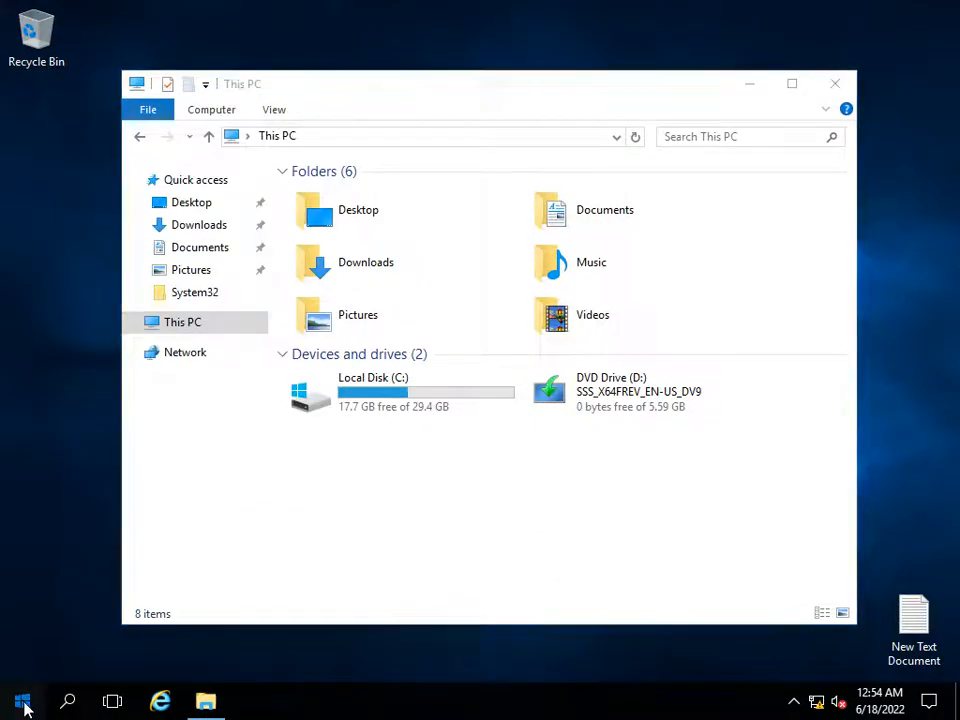
# Open Active Directory Users and Computers and view the contents of the hltf.tech domain.
pyautogui.click(24, 702)
pyautogui.write('dsa')
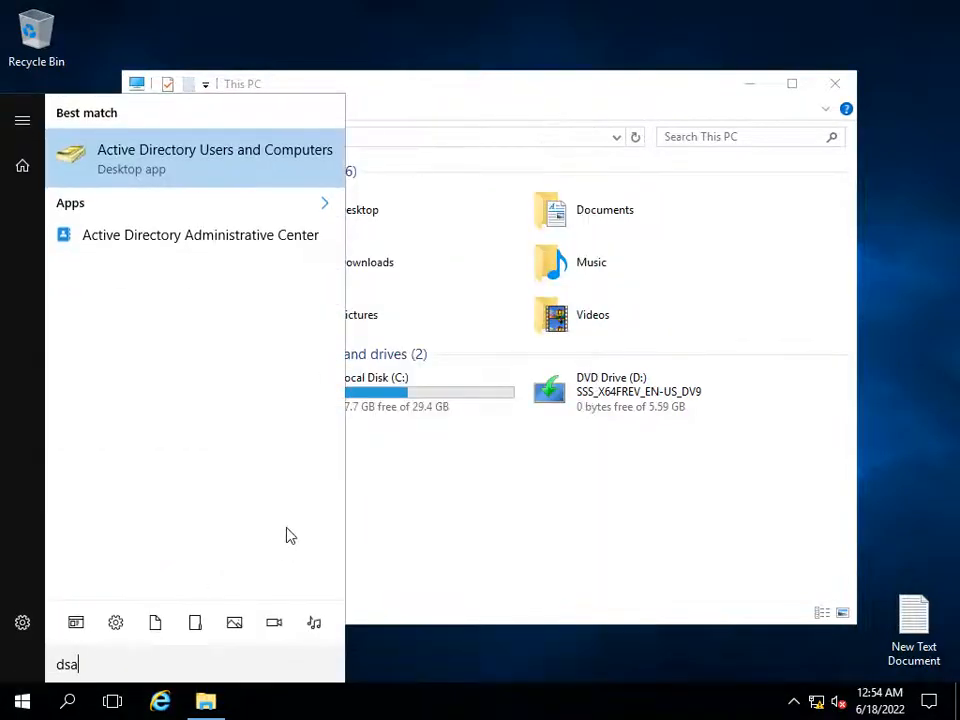
pyautogui.click(276, 183)
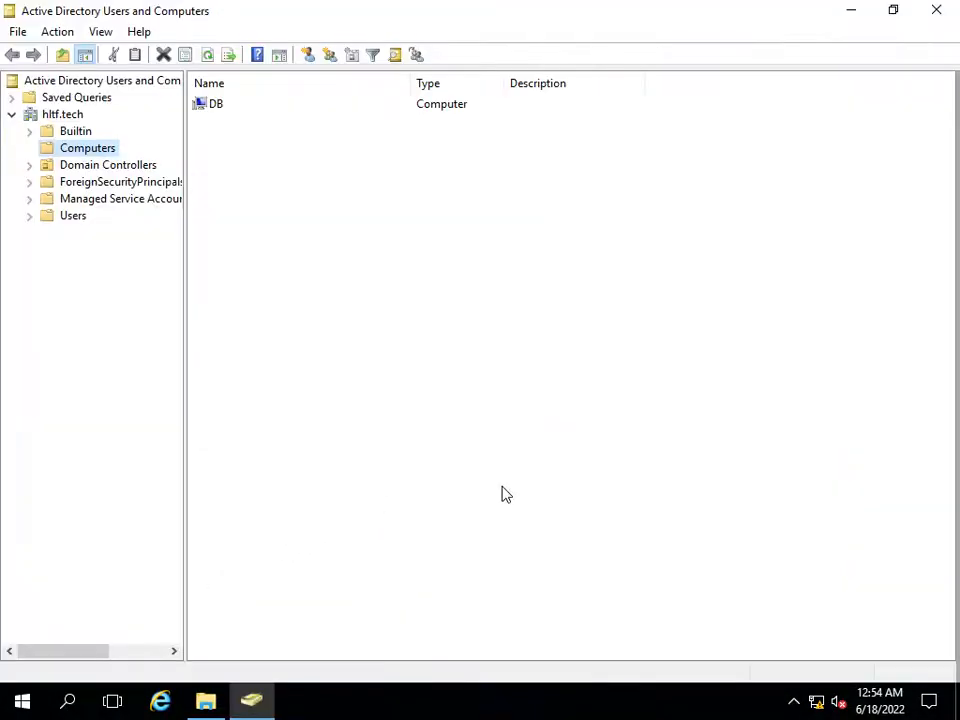
pyautogui.click(62, 116)
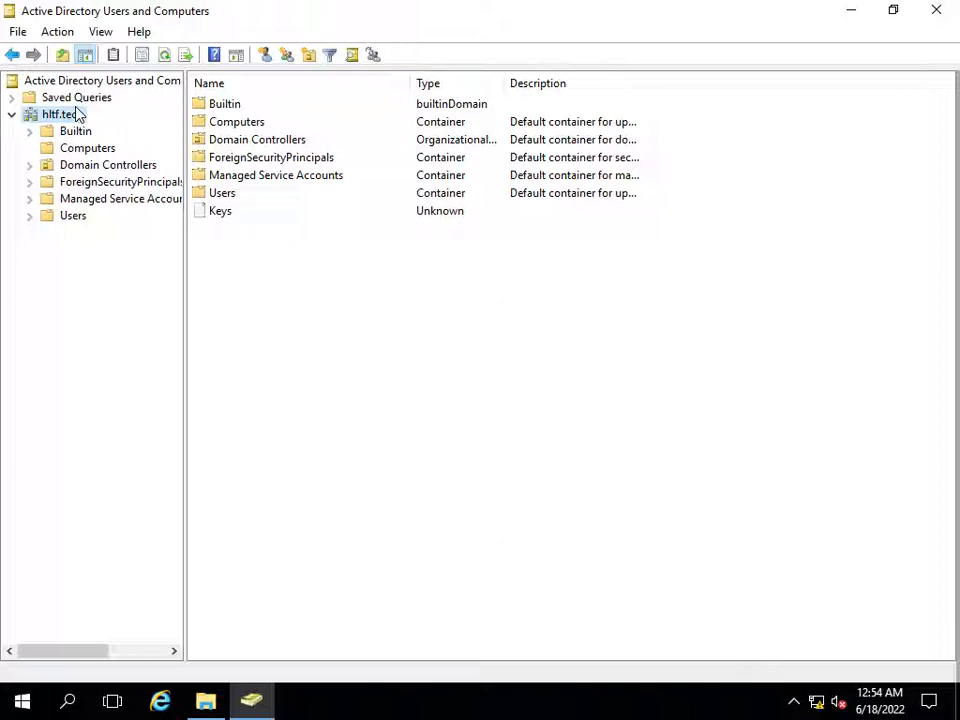
# Return to the ESXi host client in the browser and open the SP19APP virtual machine's console in full screen.
pyautogui.moveTo(549, 6)
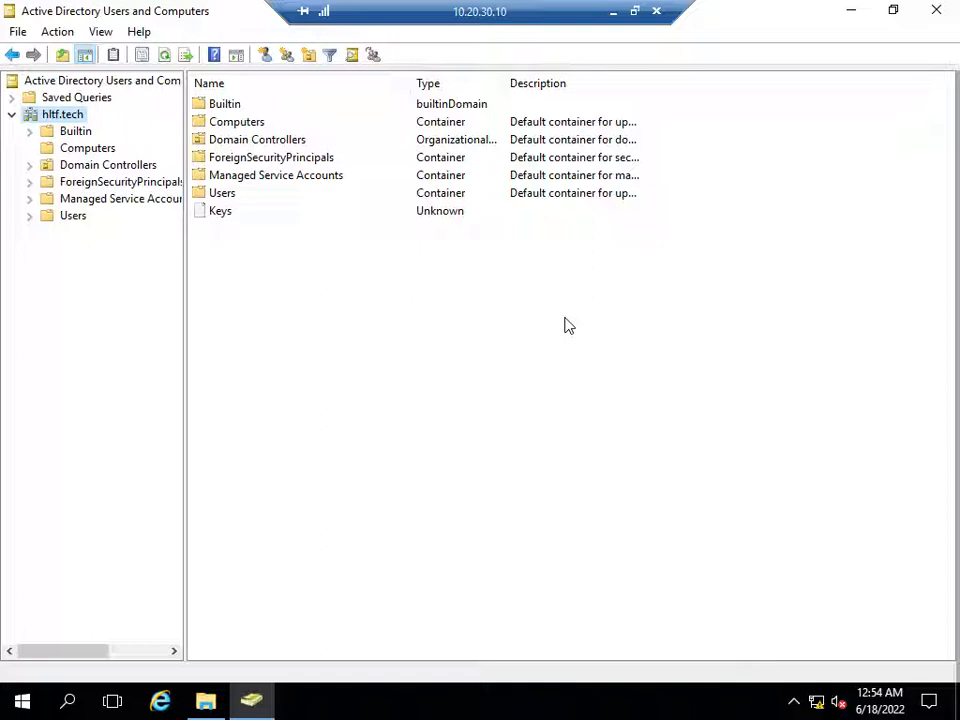
pyautogui.click(614, 12)
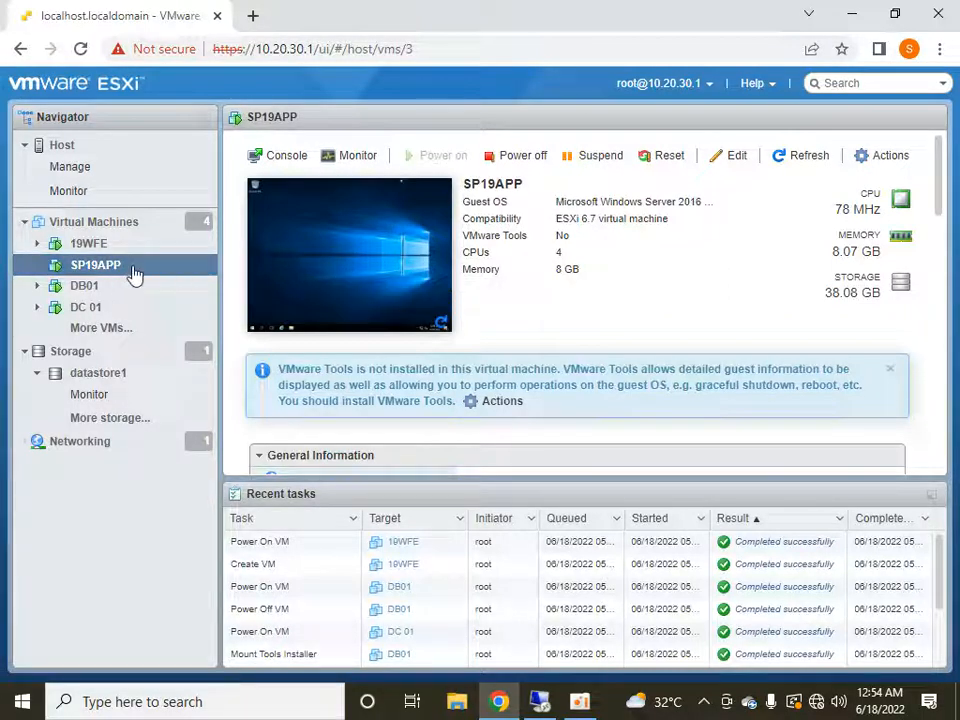
pyautogui.click(563, 705)
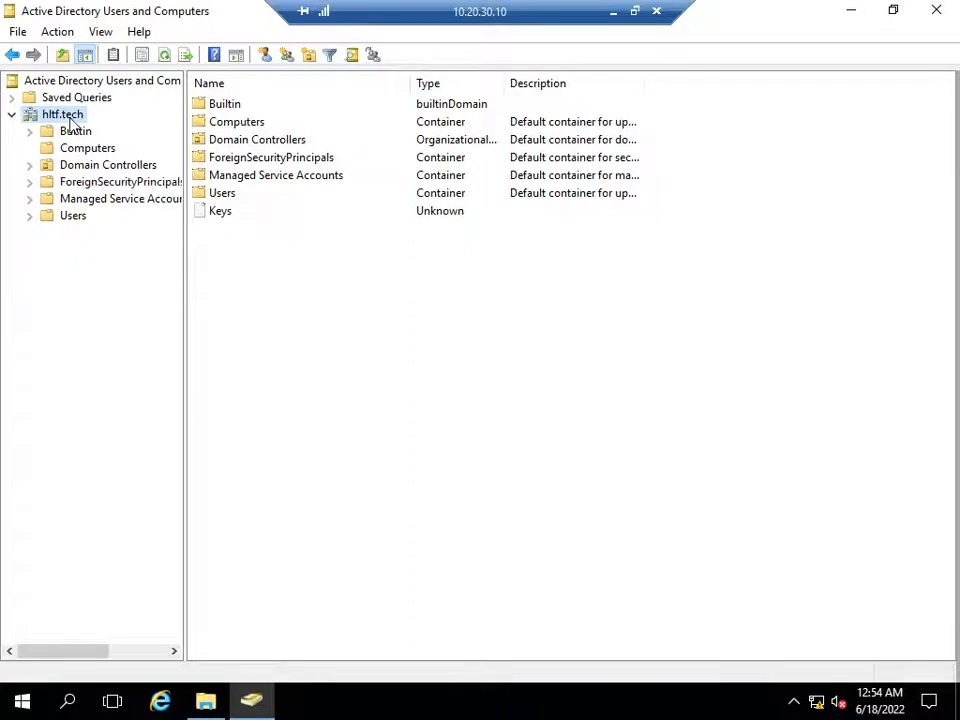
pyautogui.click(615, 15)
pyautogui.click(392, 242)
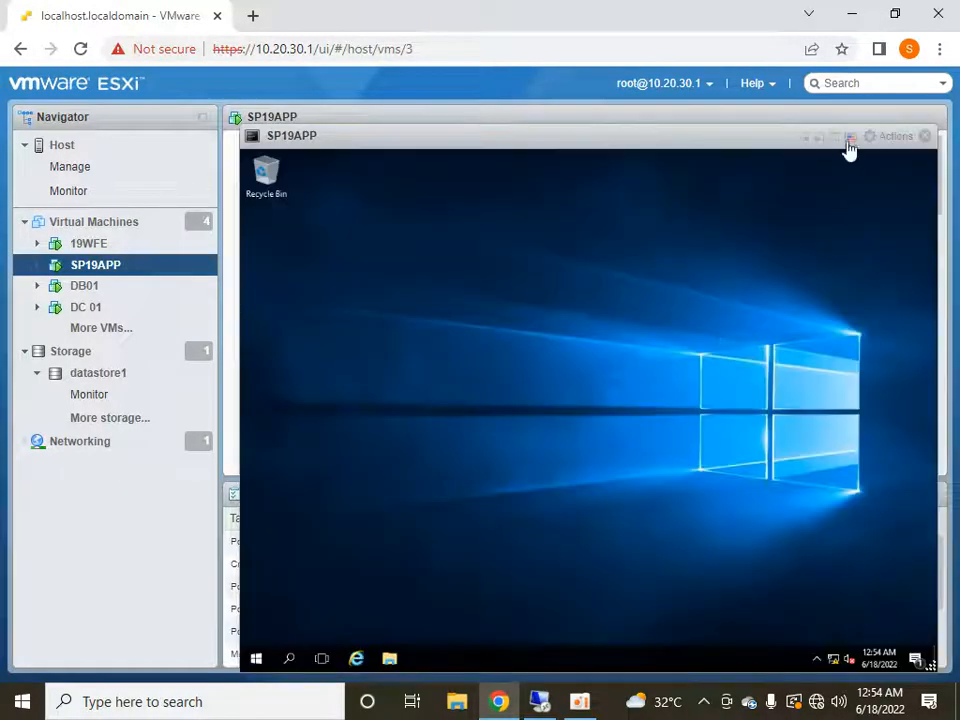
pyautogui.click(834, 137)
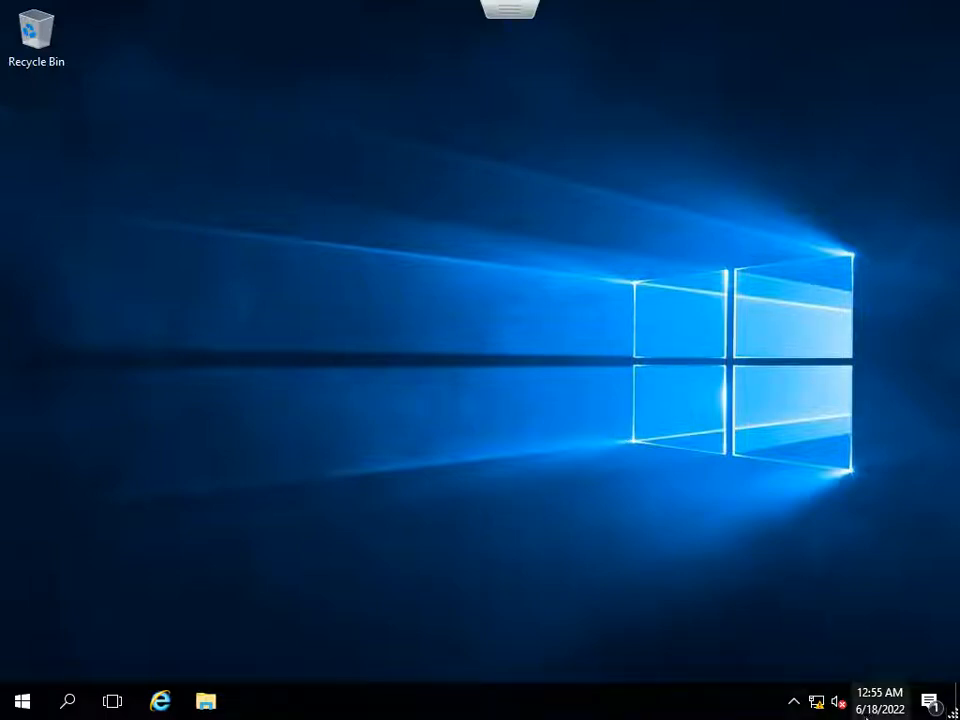
# Set the SP19APP server's time zone to (UTC+05:00) Islamabad, Karachi in the date and time settings.
pyautogui.rightClick(870, 700)
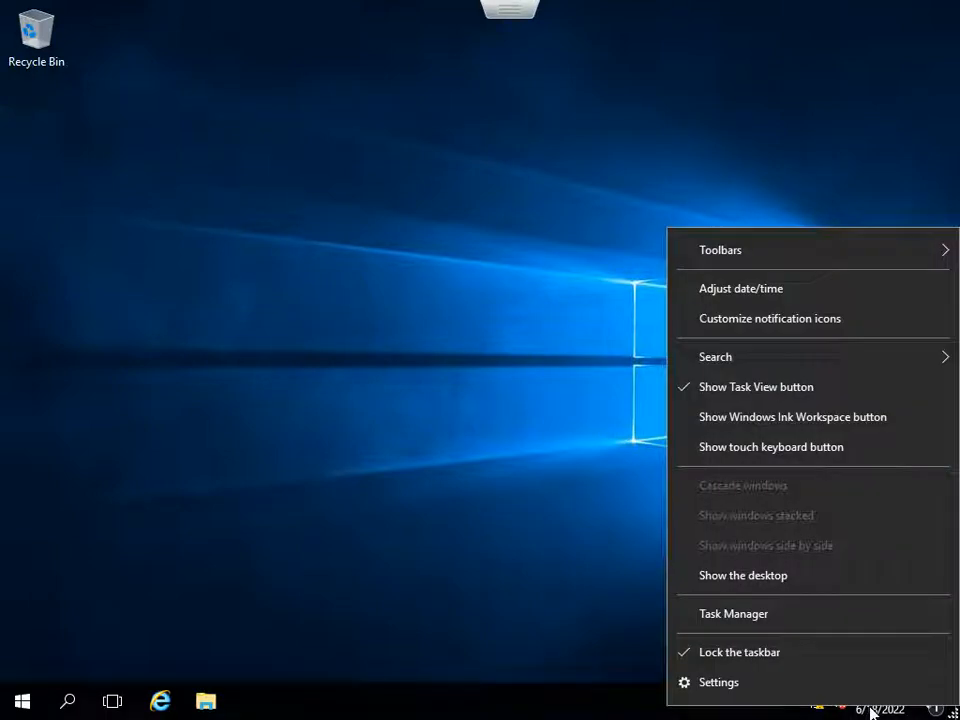
pyautogui.click(733, 288)
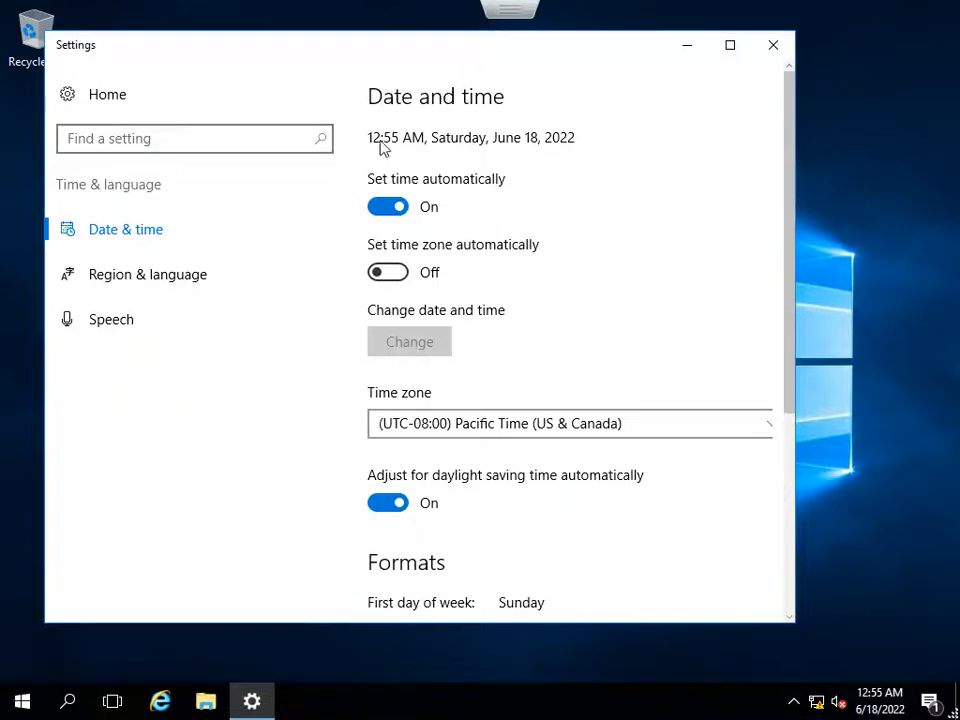
pyautogui.press('Escape')
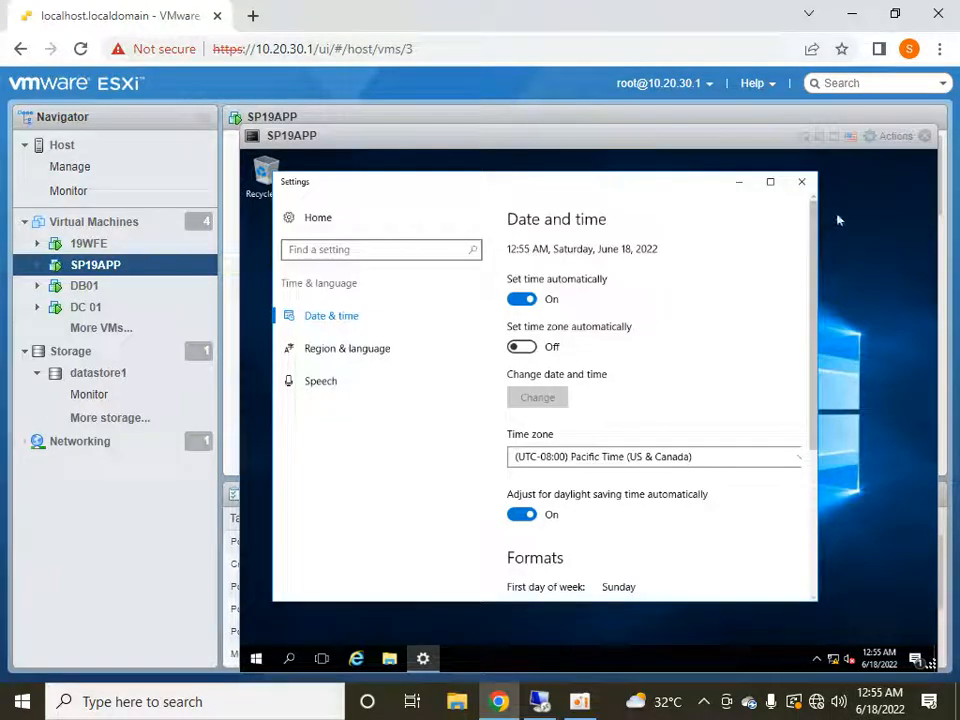
pyautogui.click(833, 137)
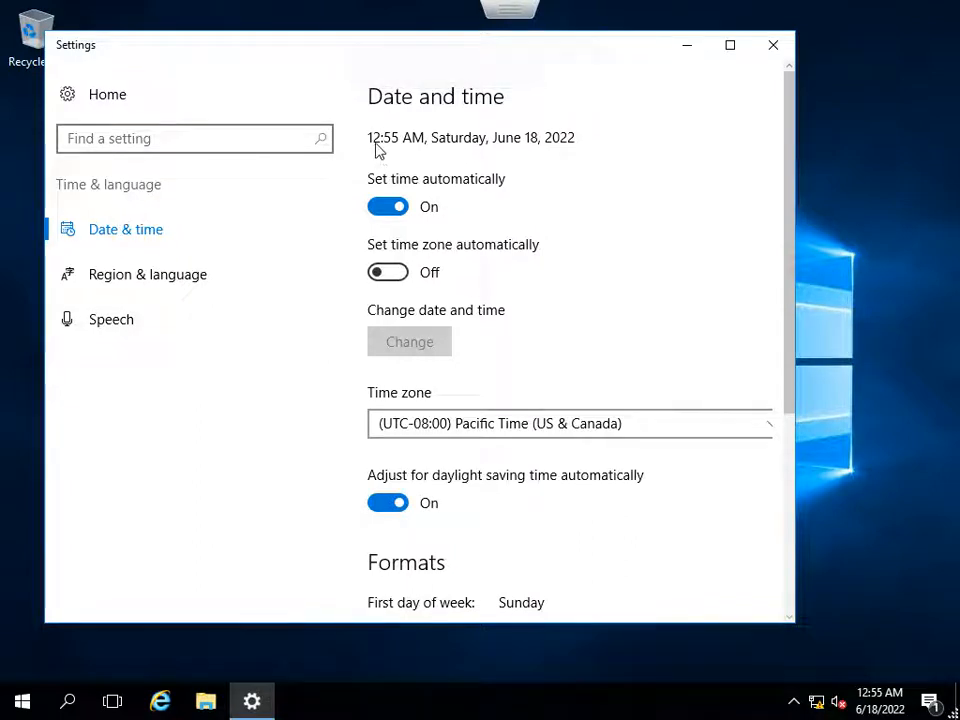
pyautogui.click(462, 425)
pyautogui.scroll(-7, 470, 428)
pyautogui.scroll(-13, 470, 428)
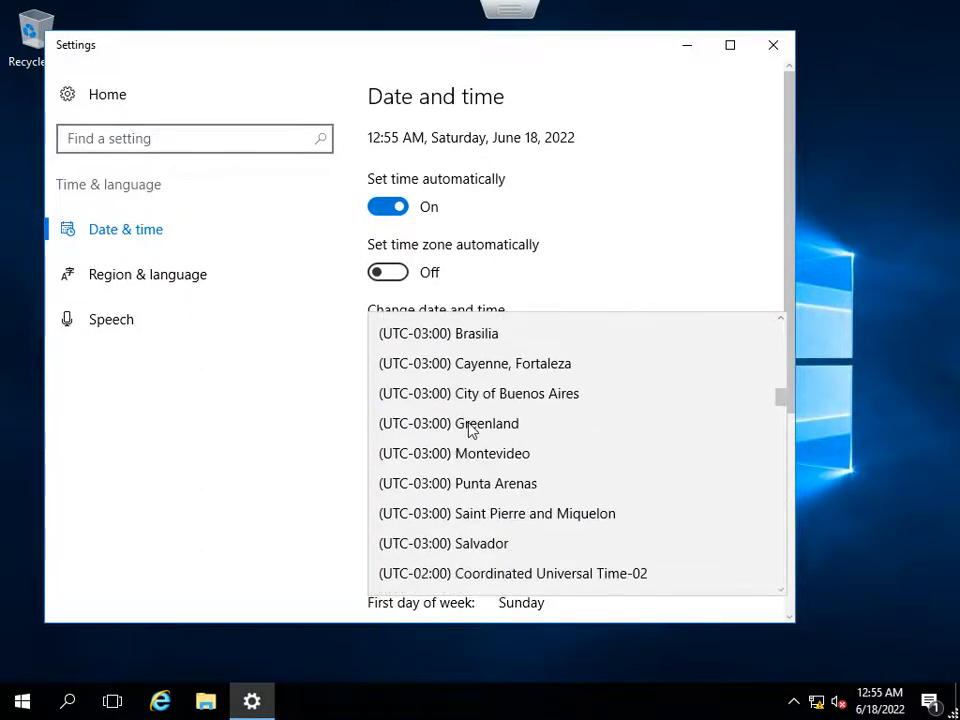
pyautogui.scroll(-6, 470, 428)
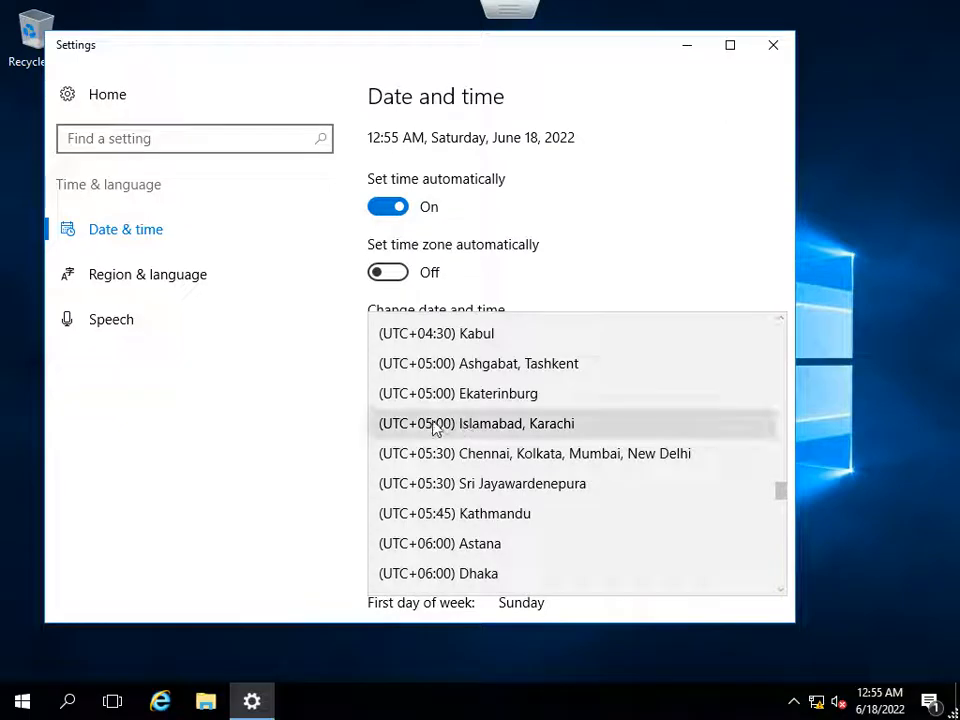
pyautogui.click(423, 427)
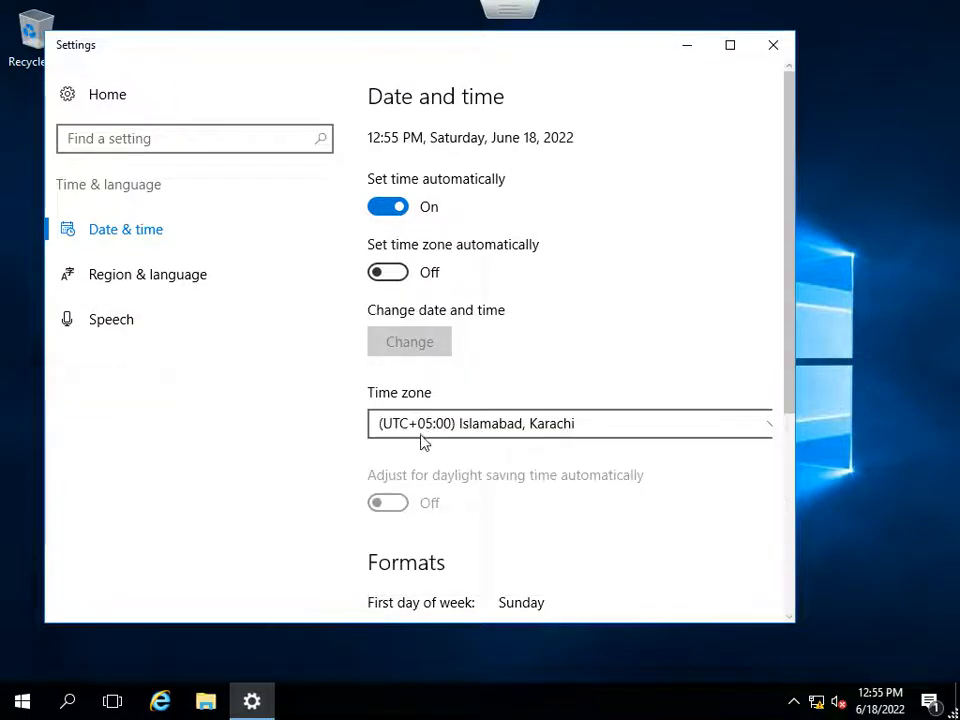
# Set the server's home location to Pakistan in the additional regional settings and close all settings windows.
pyautogui.scroll(-1, 548, 474)
pyautogui.scroll(-3, 548, 474)
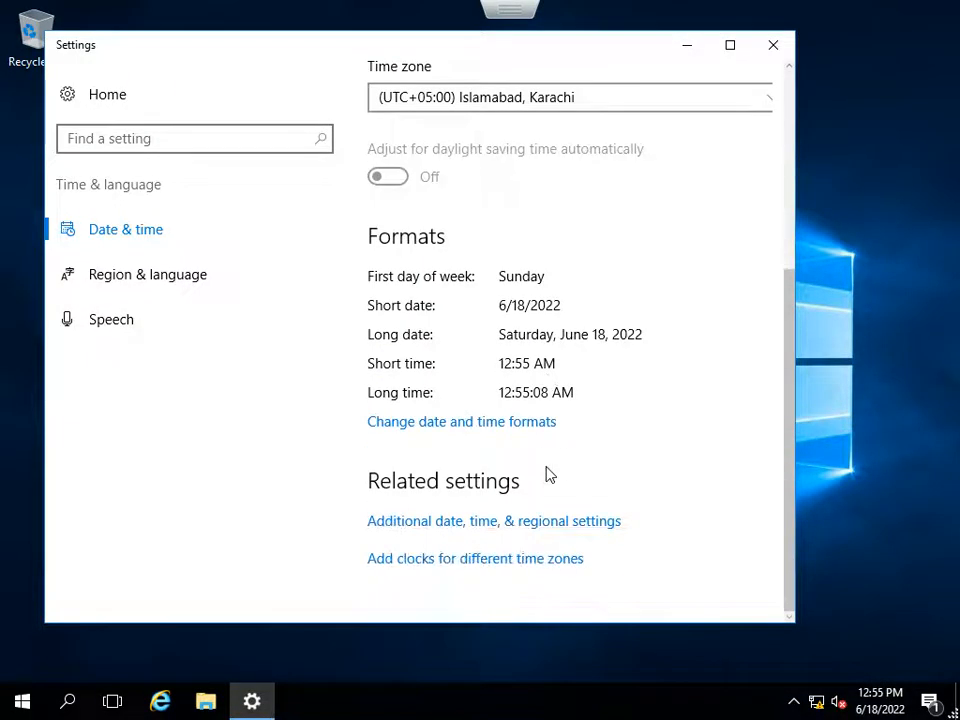
pyautogui.click(465, 521)
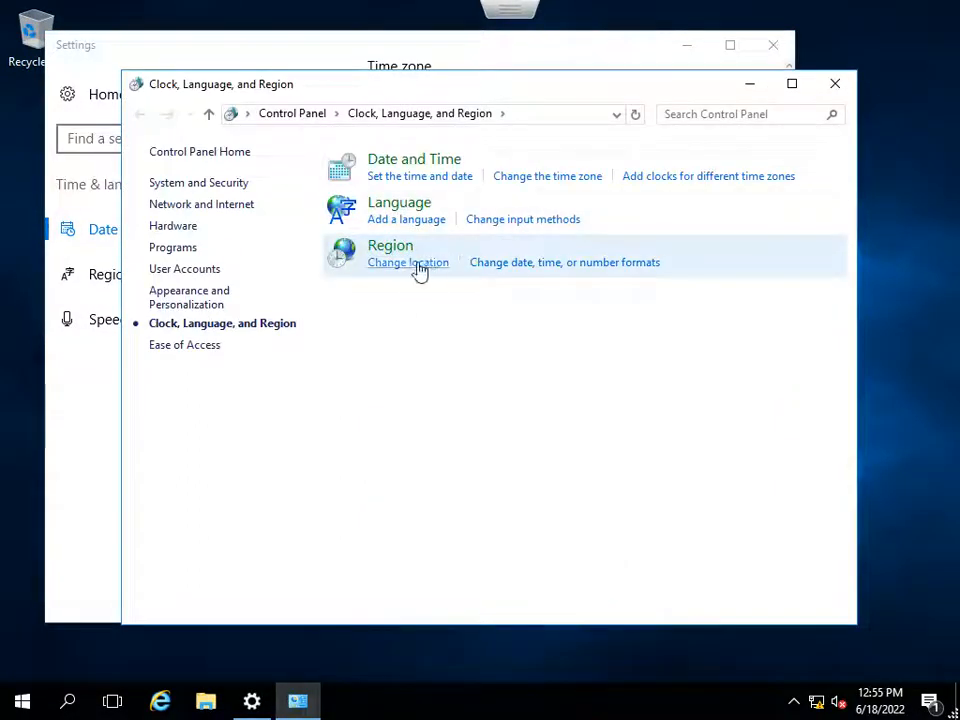
pyautogui.click(411, 266)
pyautogui.click(367, 300)
pyautogui.press('p')
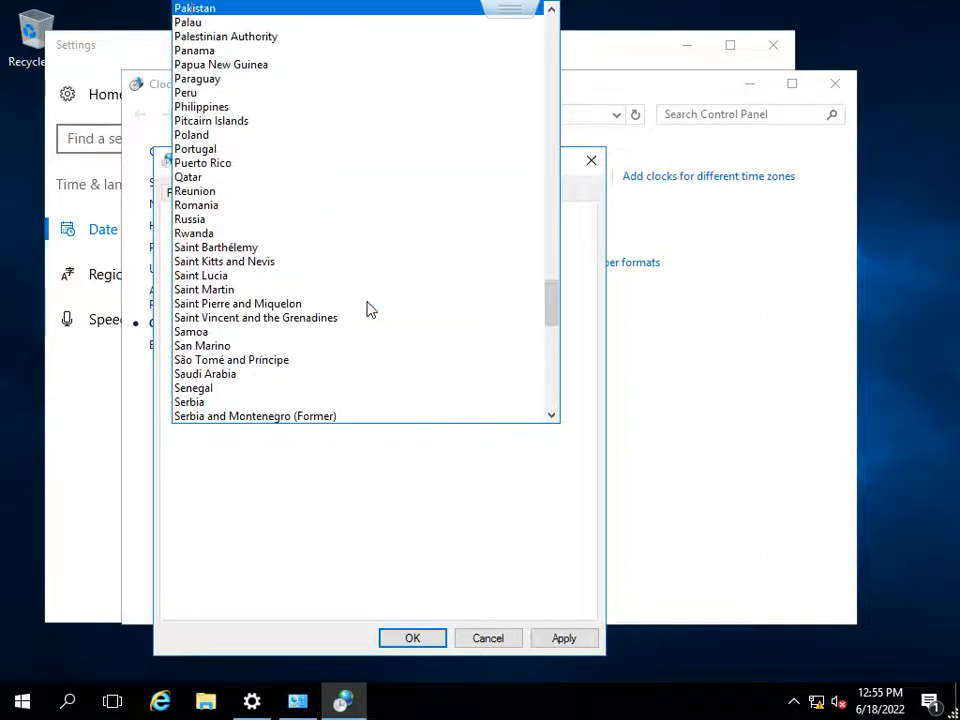
pyautogui.press('Return')
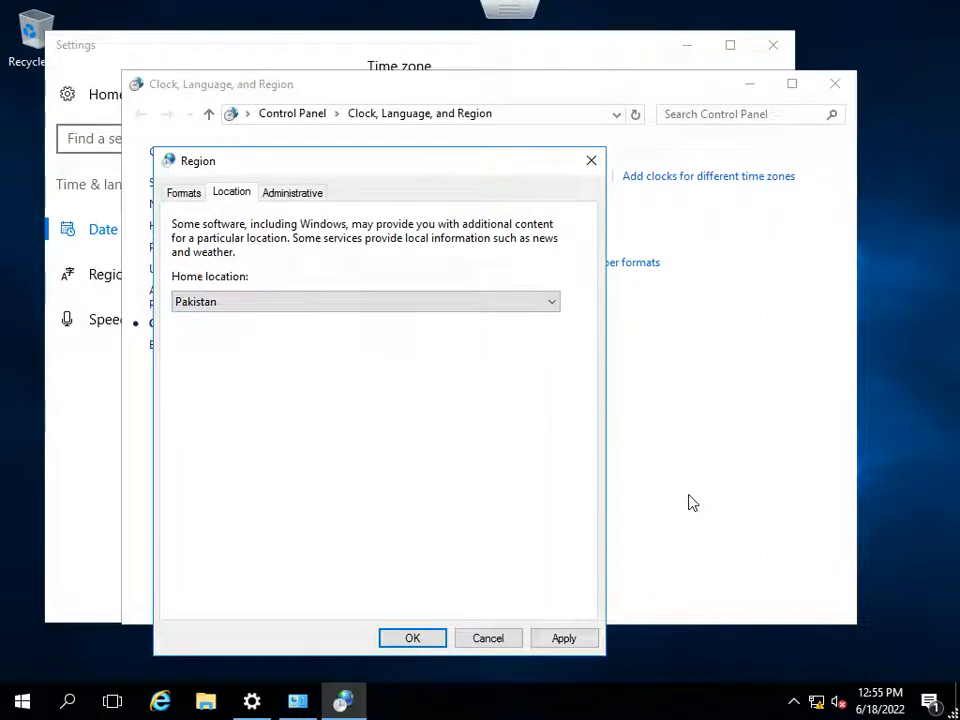
pyautogui.click(537, 648)
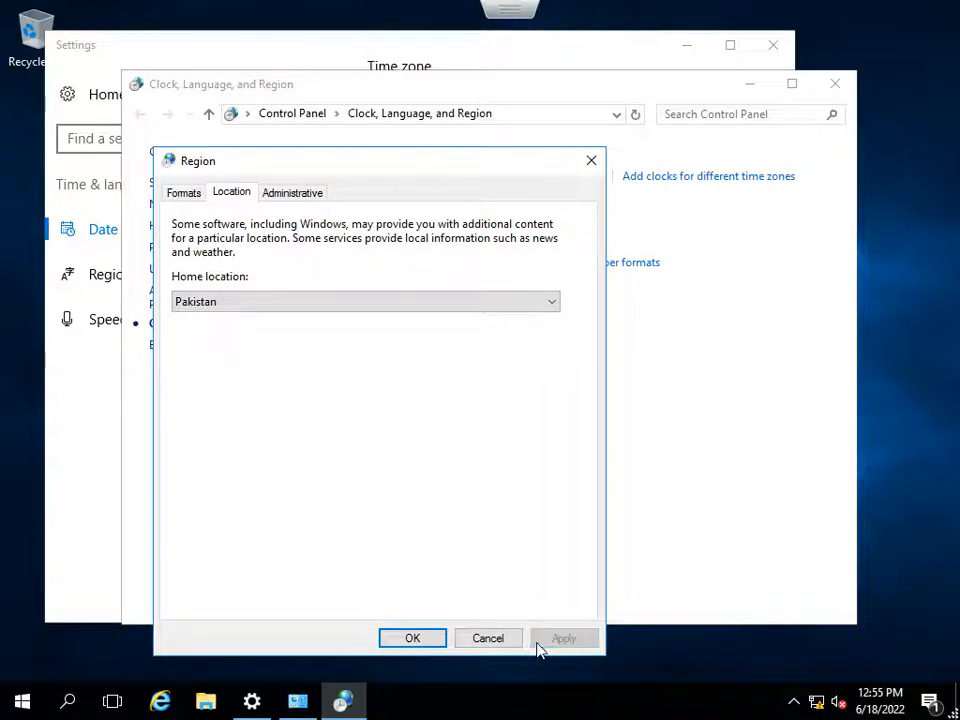
pyautogui.click(436, 638)
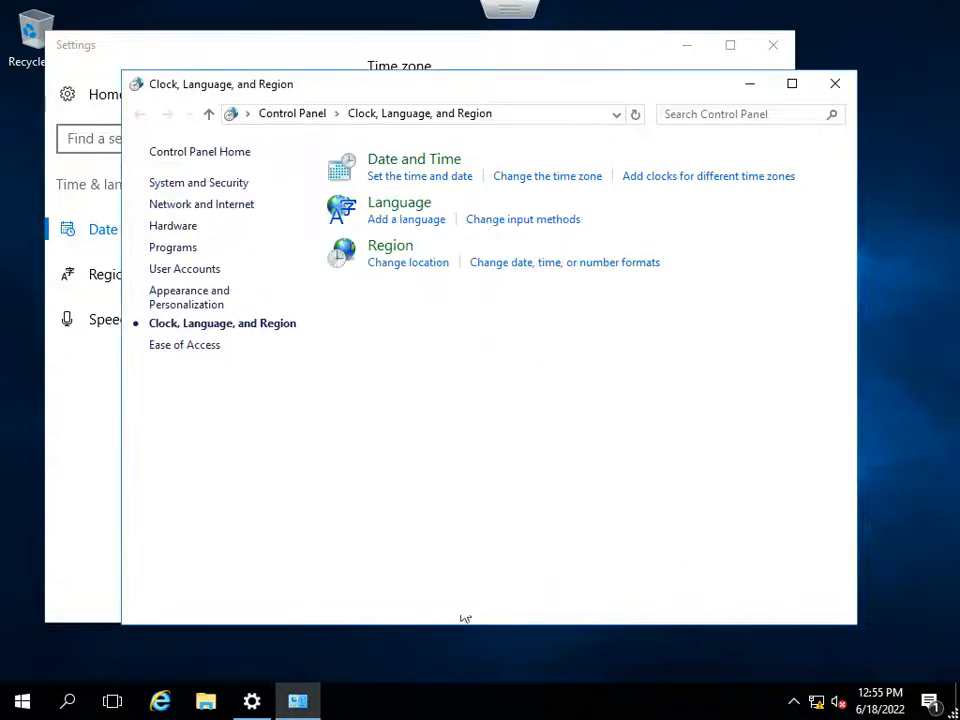
pyautogui.click(841, 84)
pyautogui.click(783, 50)
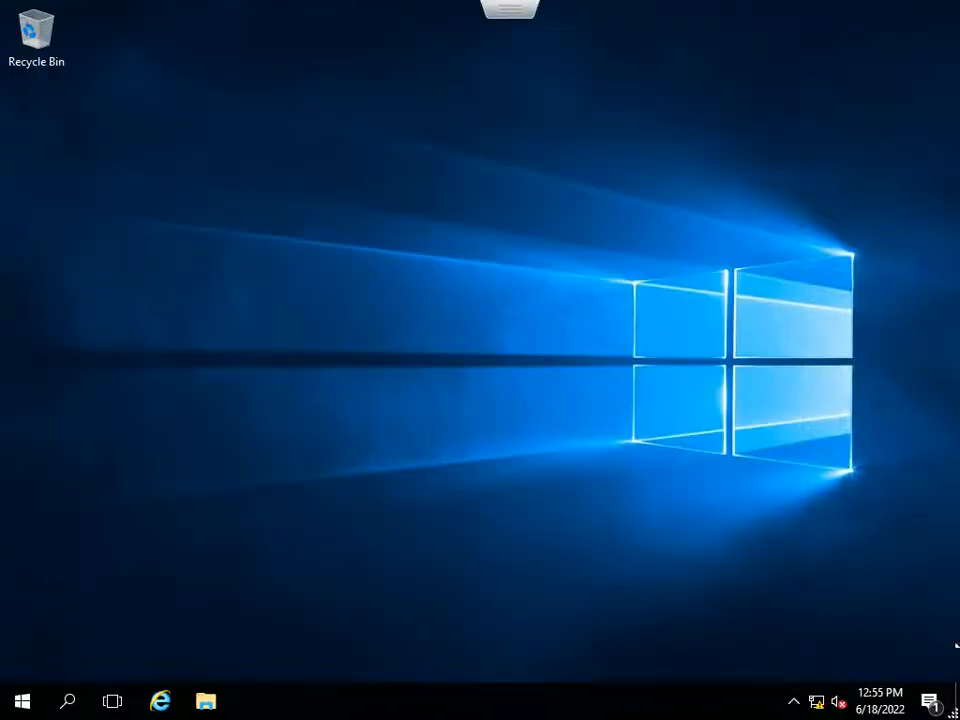
# Review the Ethernet0 connection details and disable Internet Protocol Version 6 (TCP/IPv6) in the adapter's properties.
pyautogui.rightClick(815, 703)
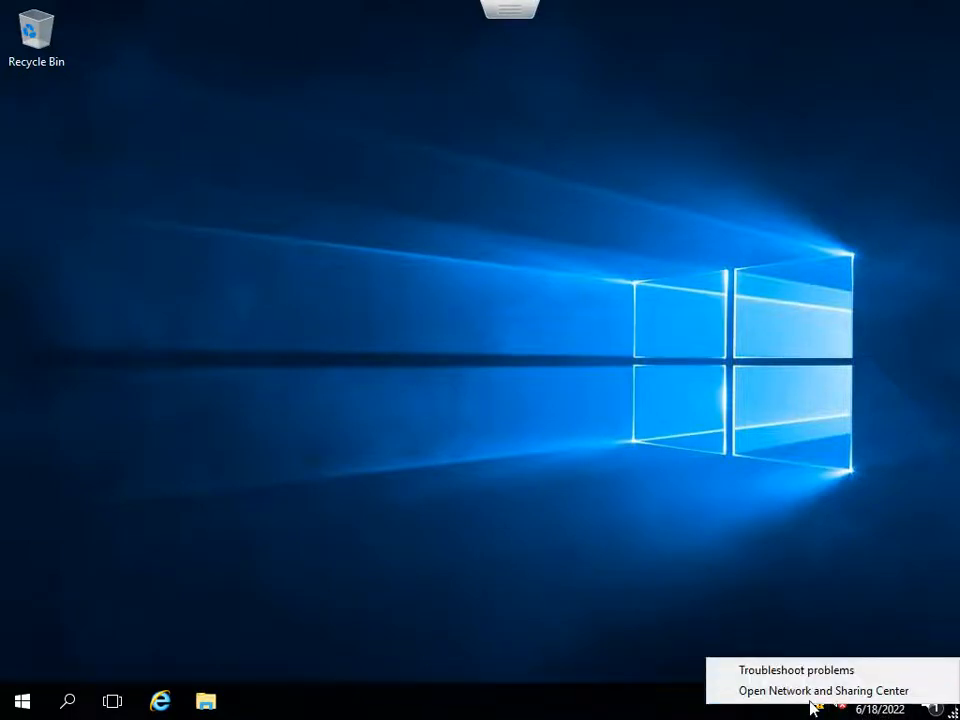
pyautogui.click(812, 690)
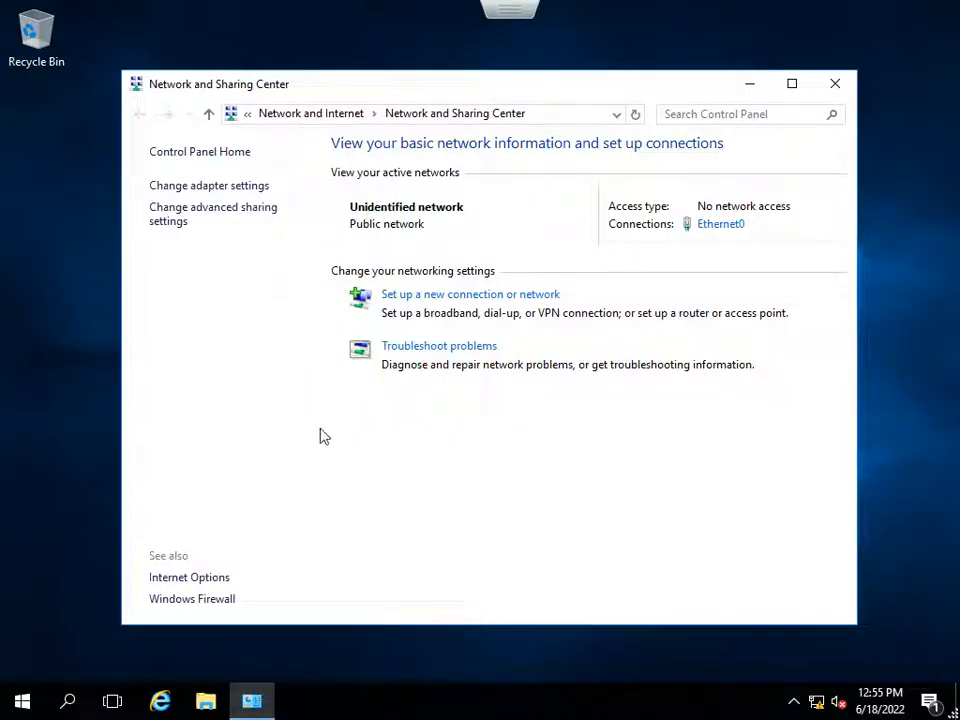
pyautogui.click(712, 233)
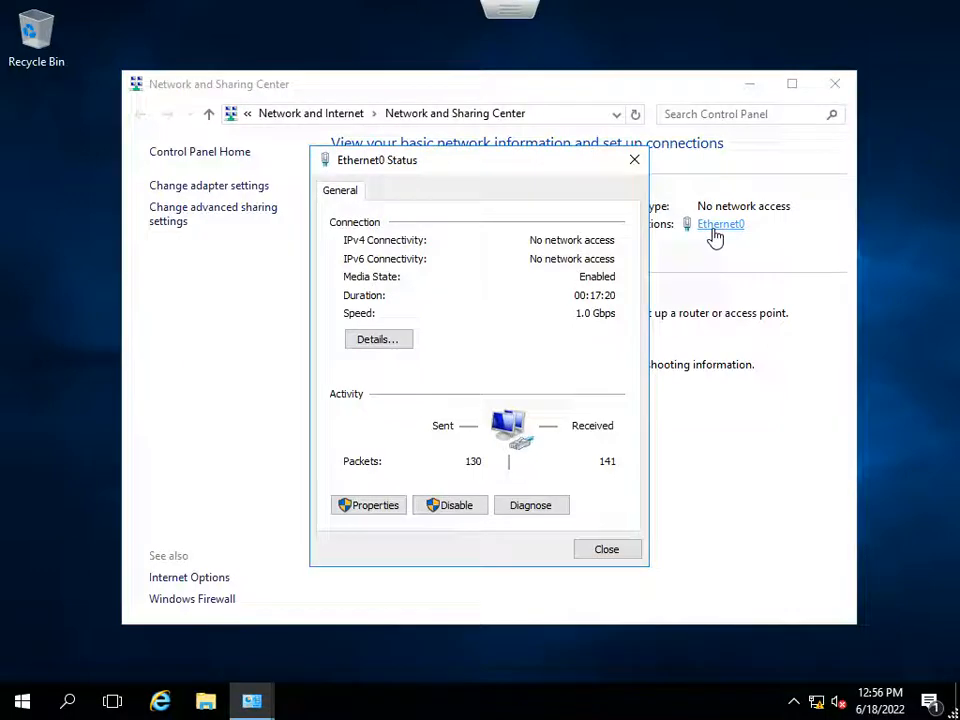
pyautogui.click(396, 339)
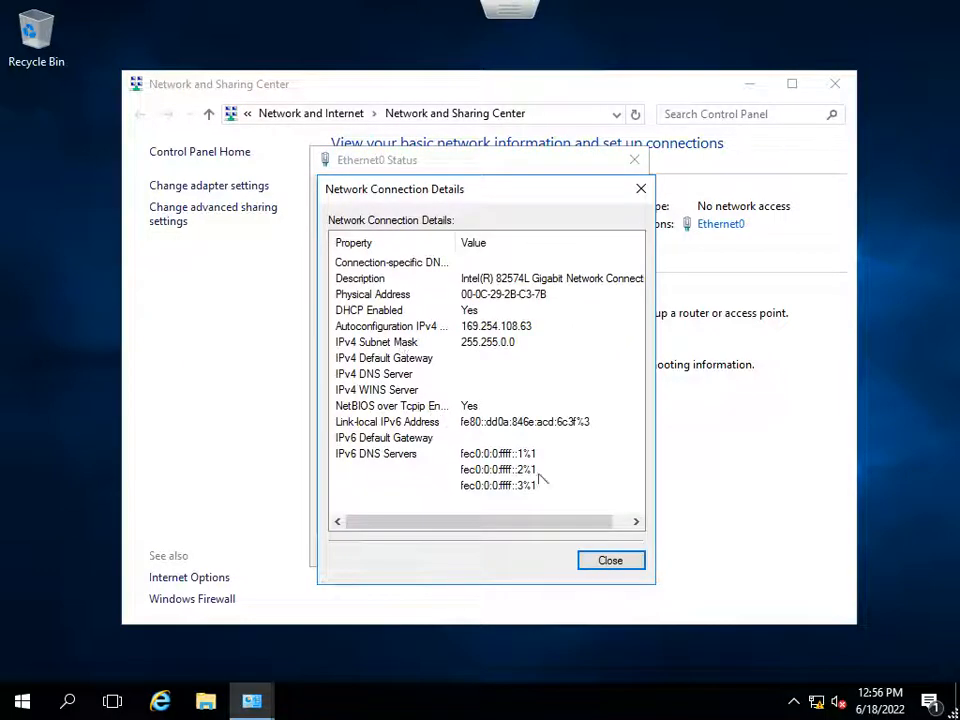
pyautogui.click(594, 566)
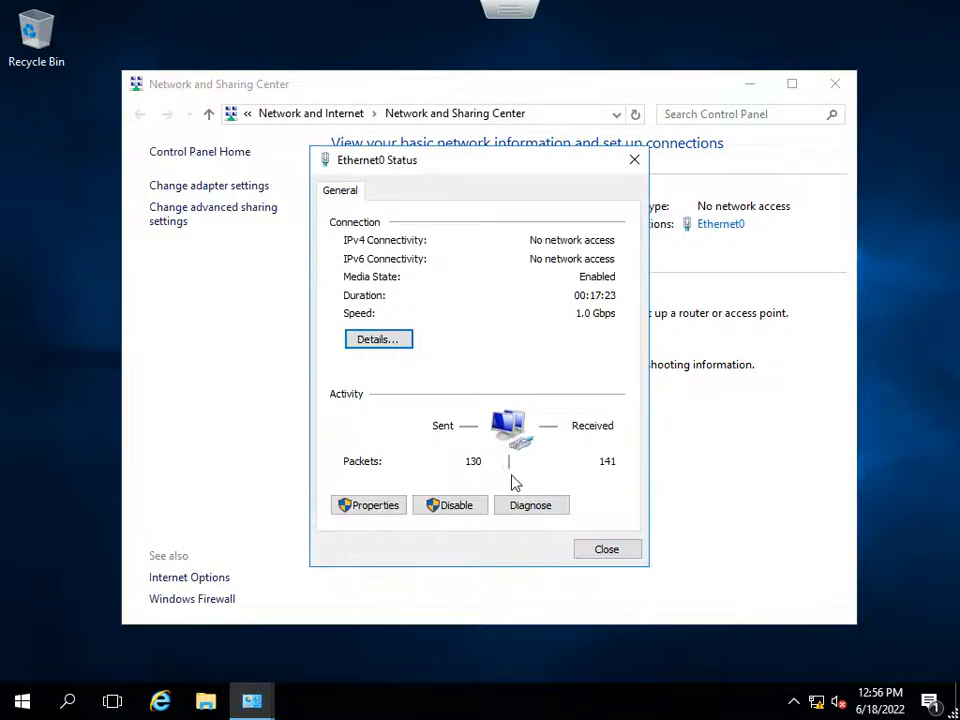
pyautogui.click(390, 508)
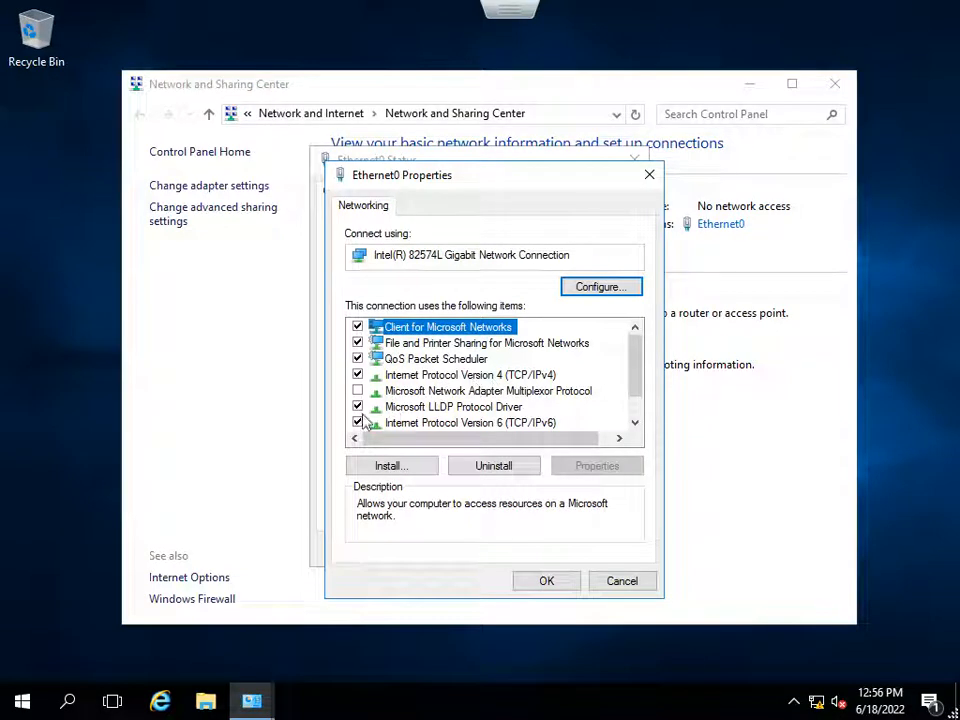
pyautogui.click(358, 423)
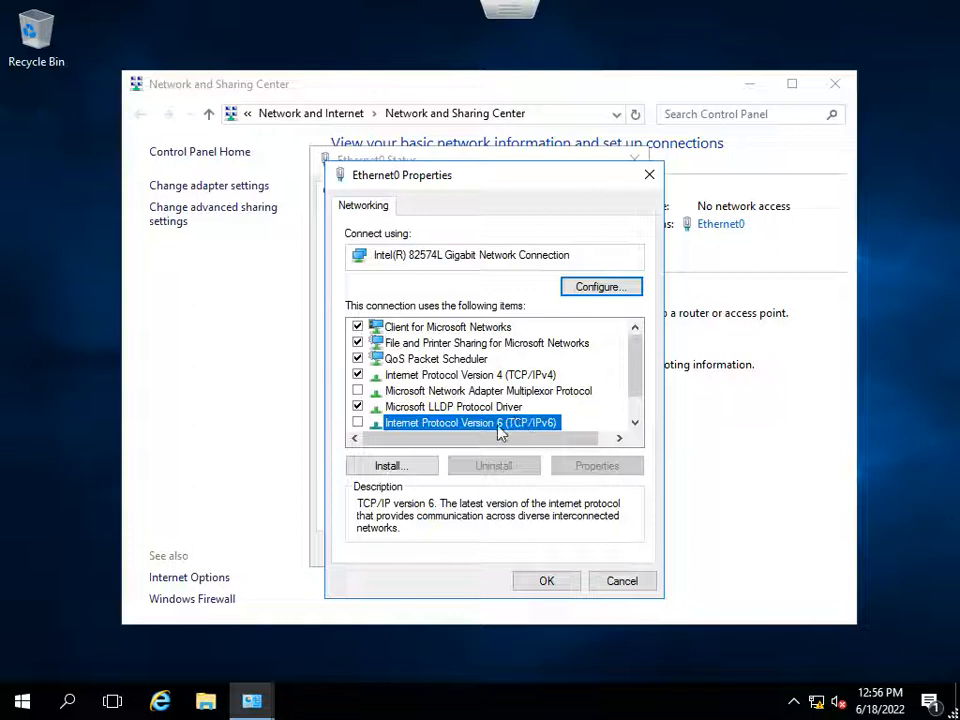
# Assign Ethernet0 a static IPv4 address of 10.20.30.12 with subnet mask 255.255.255.0 and default gateway 10.20.30.1.
pyautogui.click(493, 375)
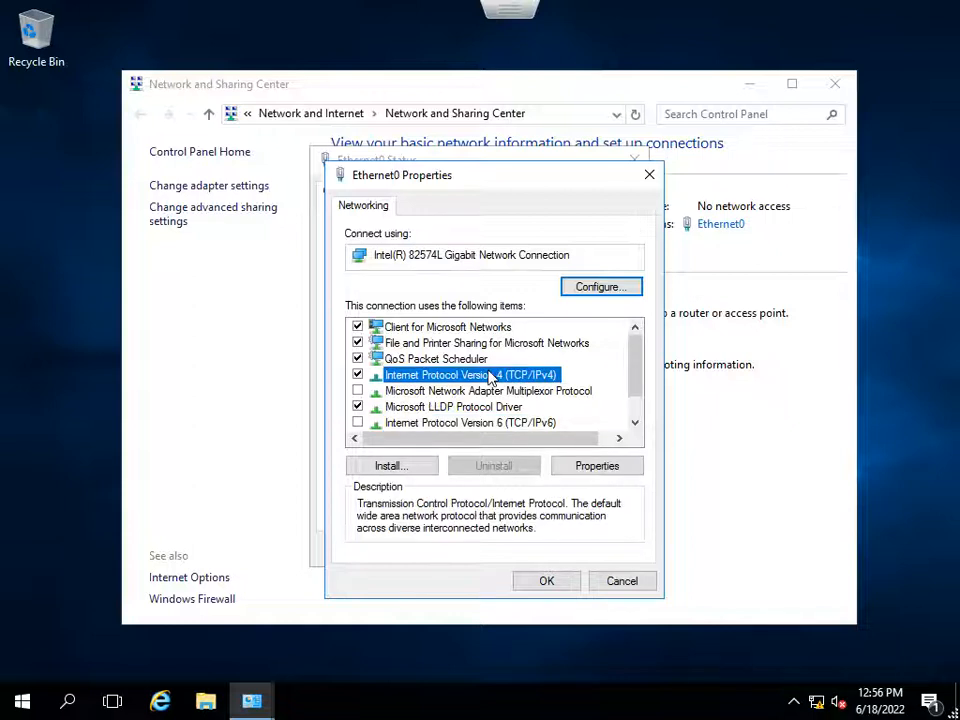
pyautogui.click(596, 466)
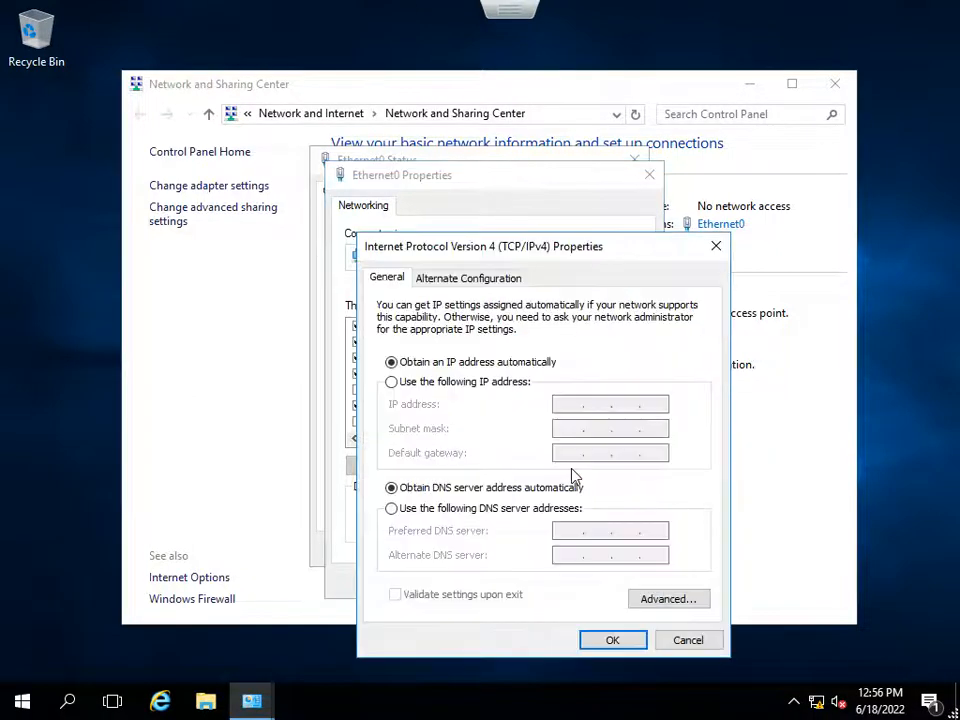
pyautogui.click(474, 390)
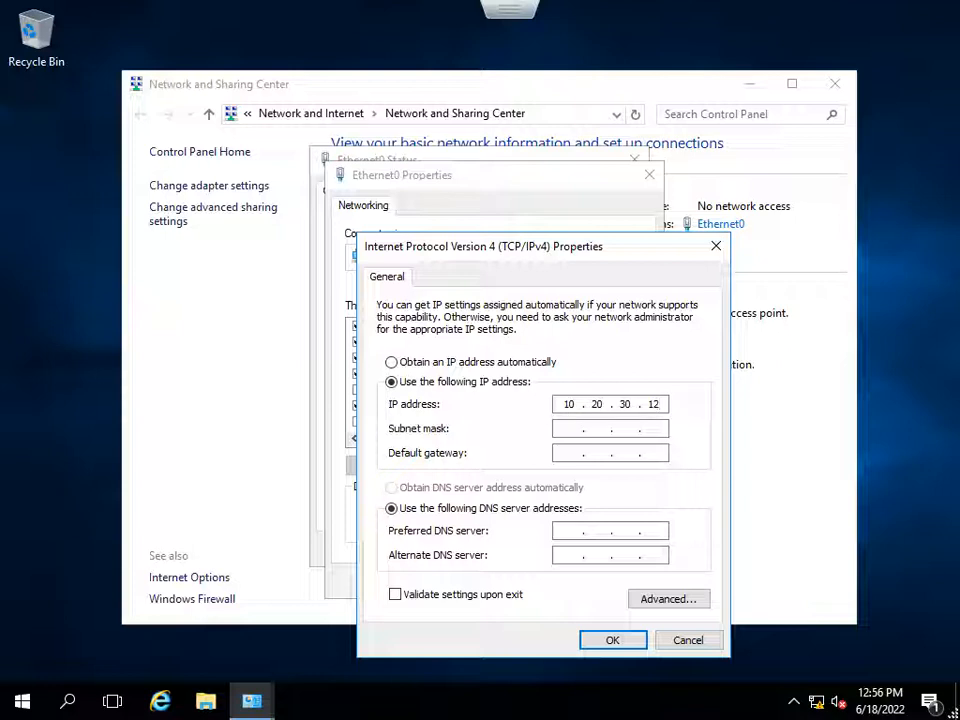
pyautogui.click(575, 432)
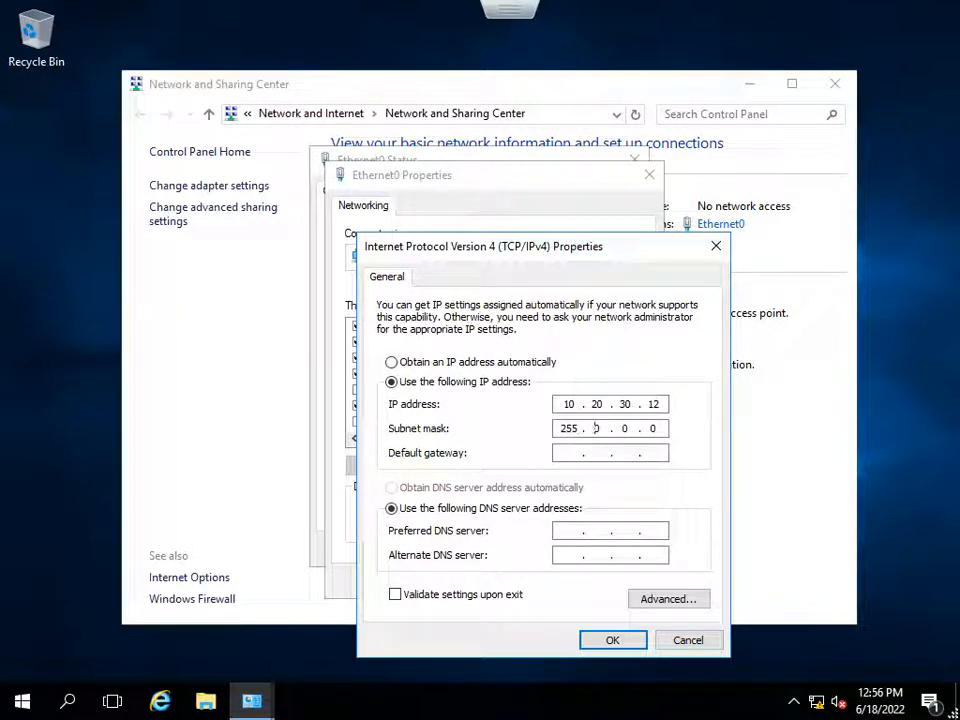
pyautogui.write('255 . ')
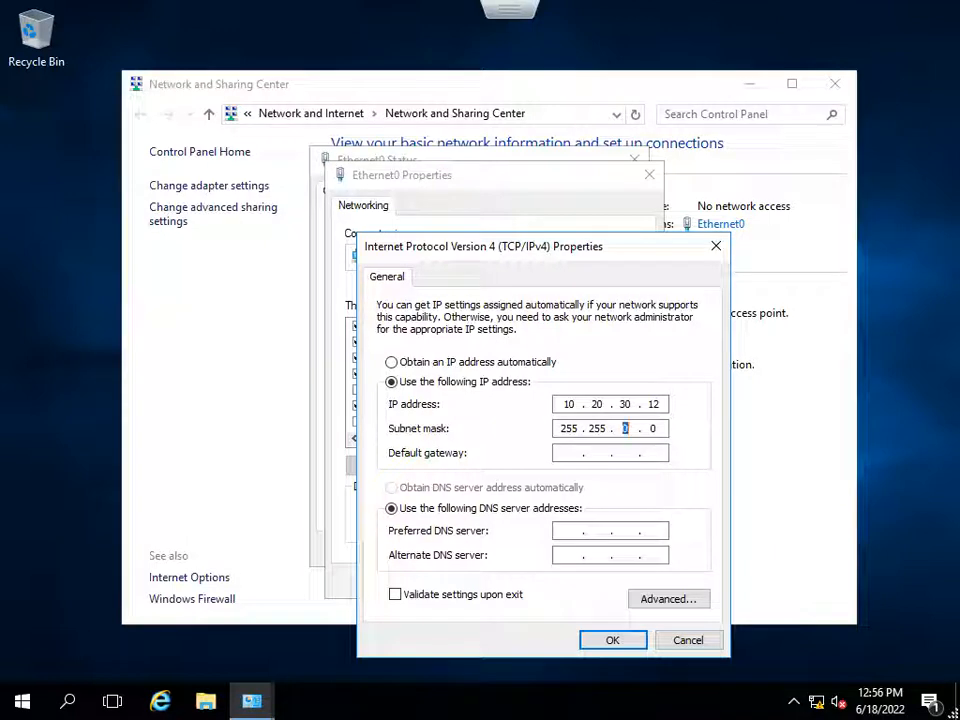
pyautogui.write('255')
pyautogui.write('1')
# Set a preferred DNS server on the 10.20.30 network, apply the adapter settings, and close the network windows.
pyautogui.press('Tab')
pyautogui.press('Tab')
pyautogui.write('10 . 20 . 3')
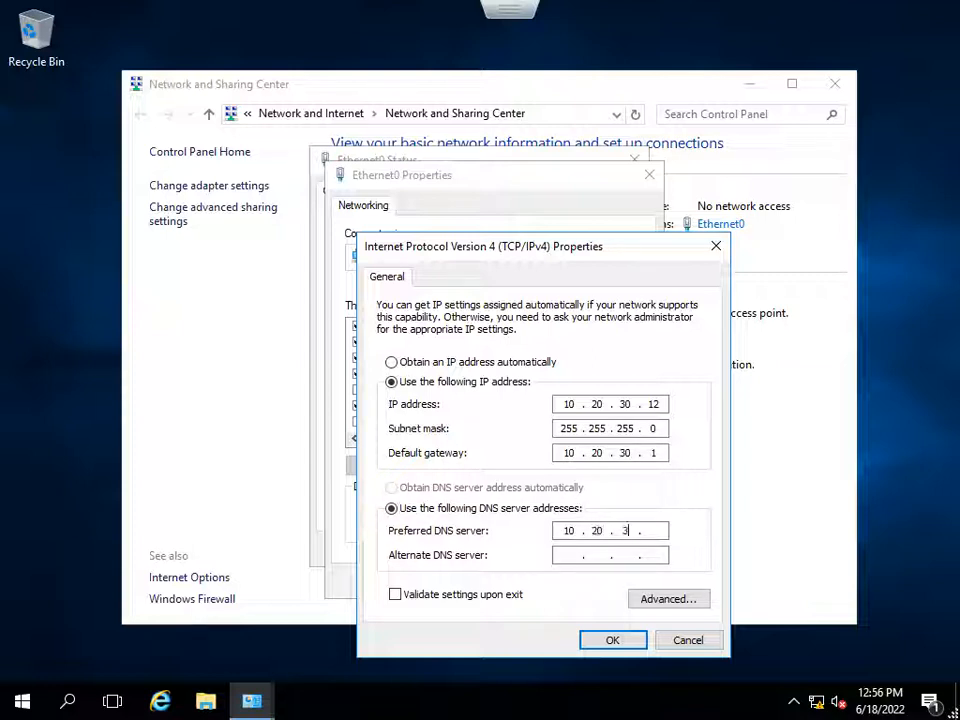
pyautogui.write('0 .')
pyautogui.click(598, 642)
pyautogui.click(546, 582)
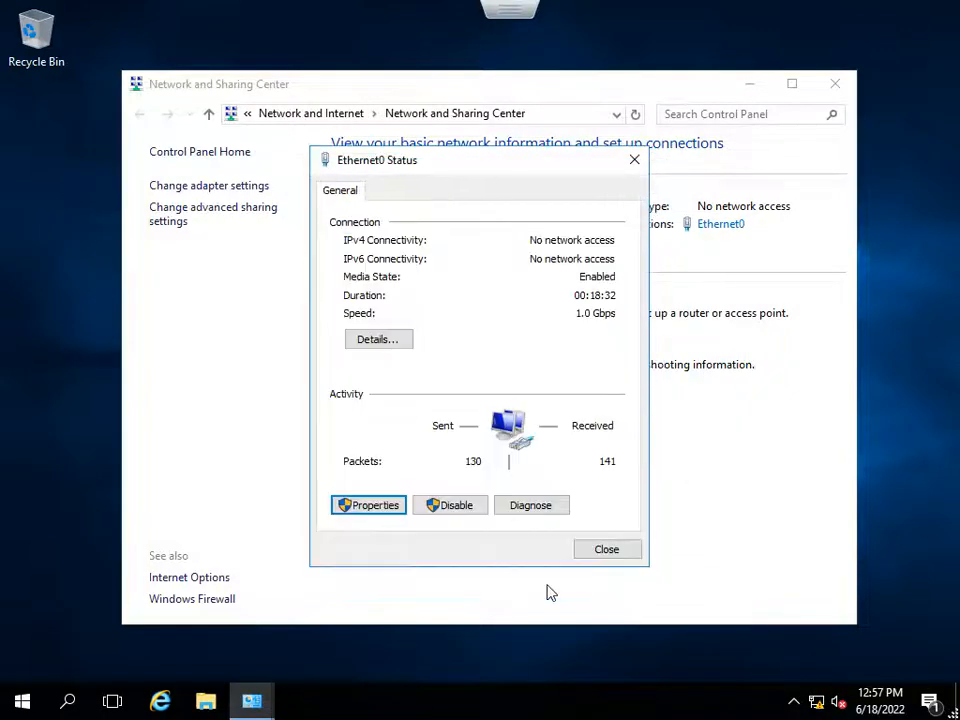
pyautogui.click(634, 523)
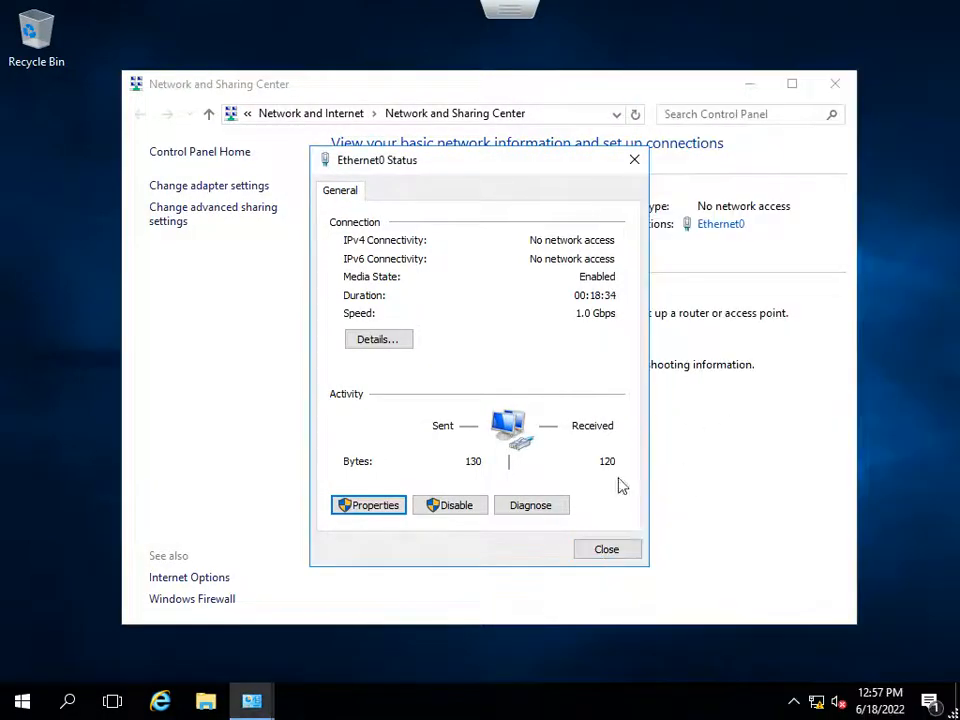
pyautogui.click(606, 550)
pyautogui.click(835, 84)
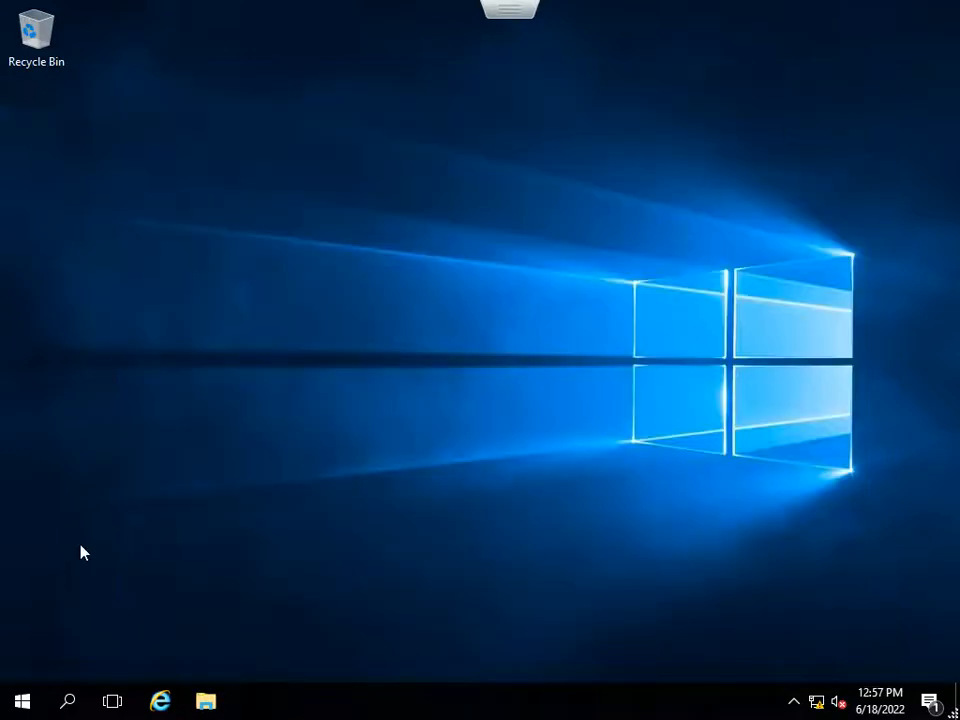
# Test connectivity to 10.20.30.10 with a ping from the command prompt, and close the prompt.
pyautogui.click(34, 692)
pyautogui.write('cmd')
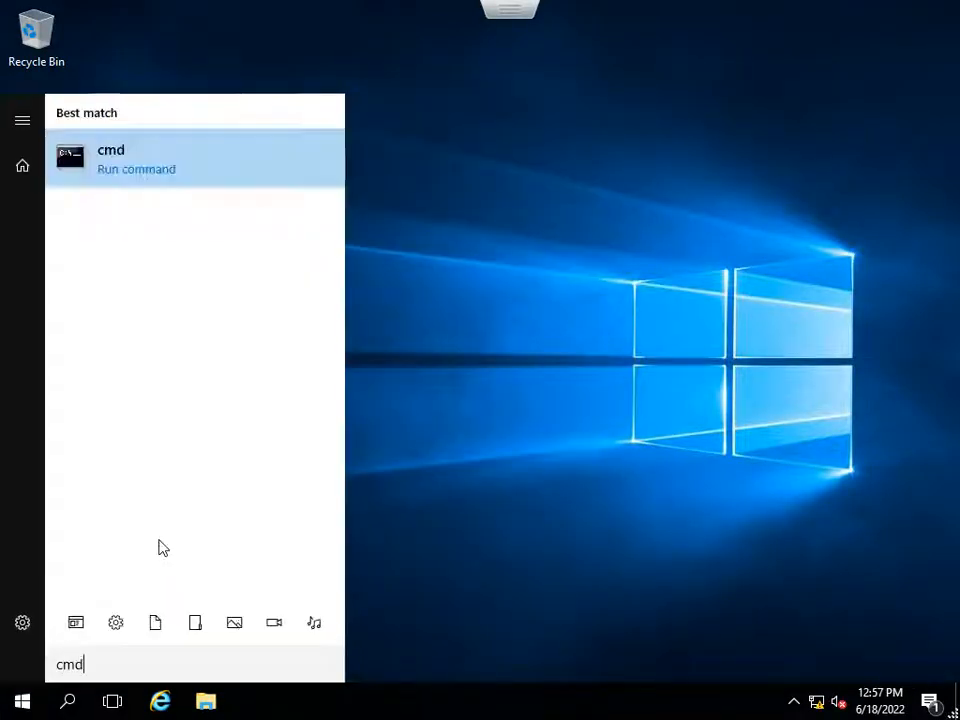
pyautogui.press('Return')
pyautogui.write('ping ')
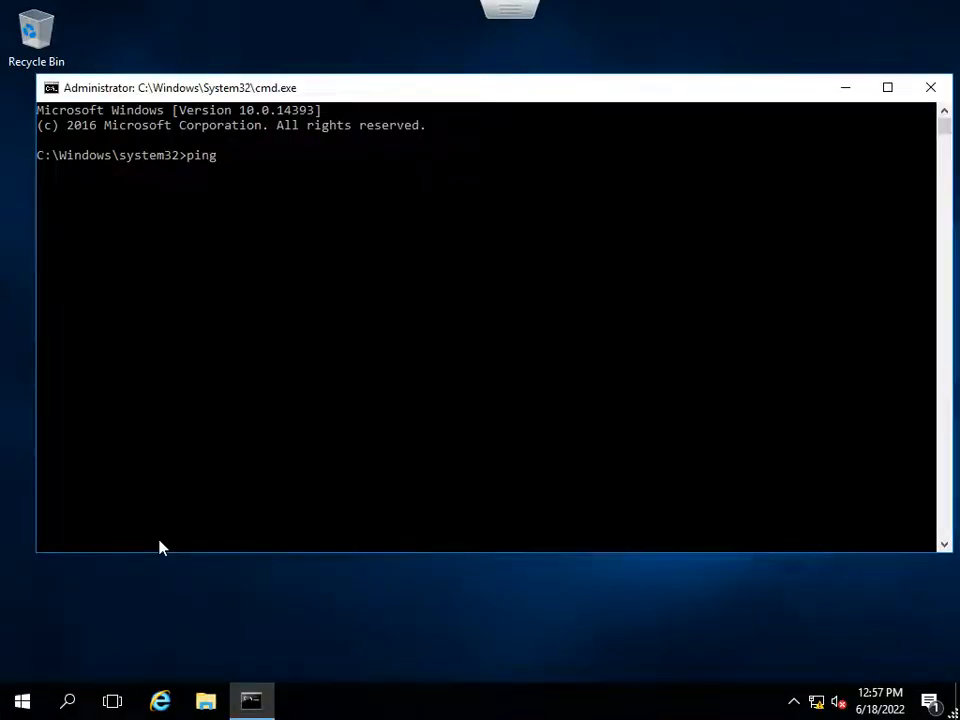
pyautogui.write('10.20.30.10')
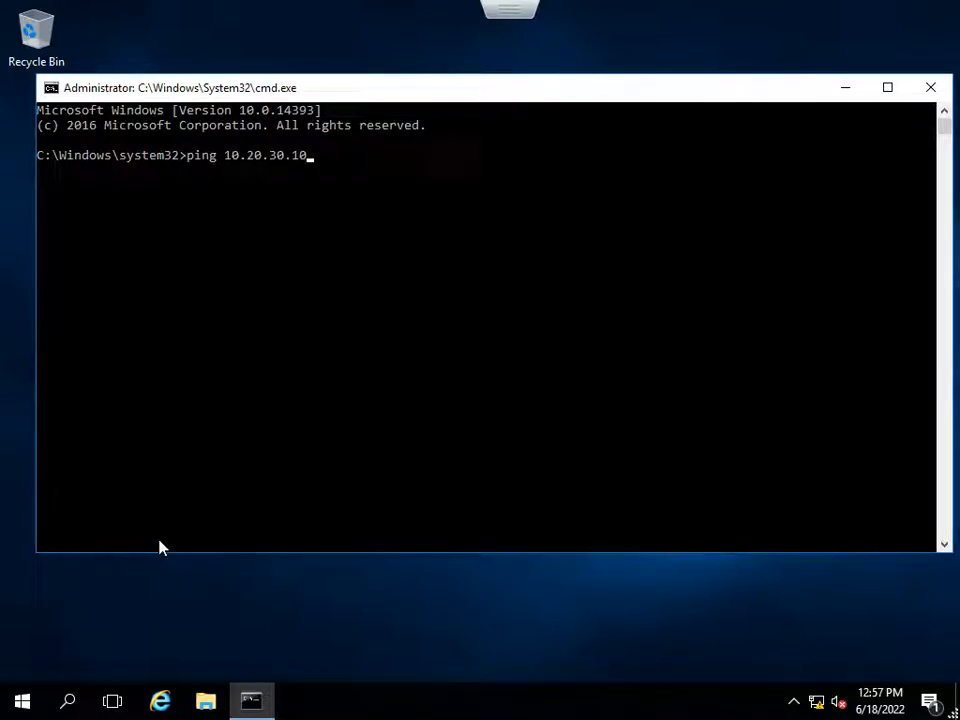
pyautogui.press('Return')
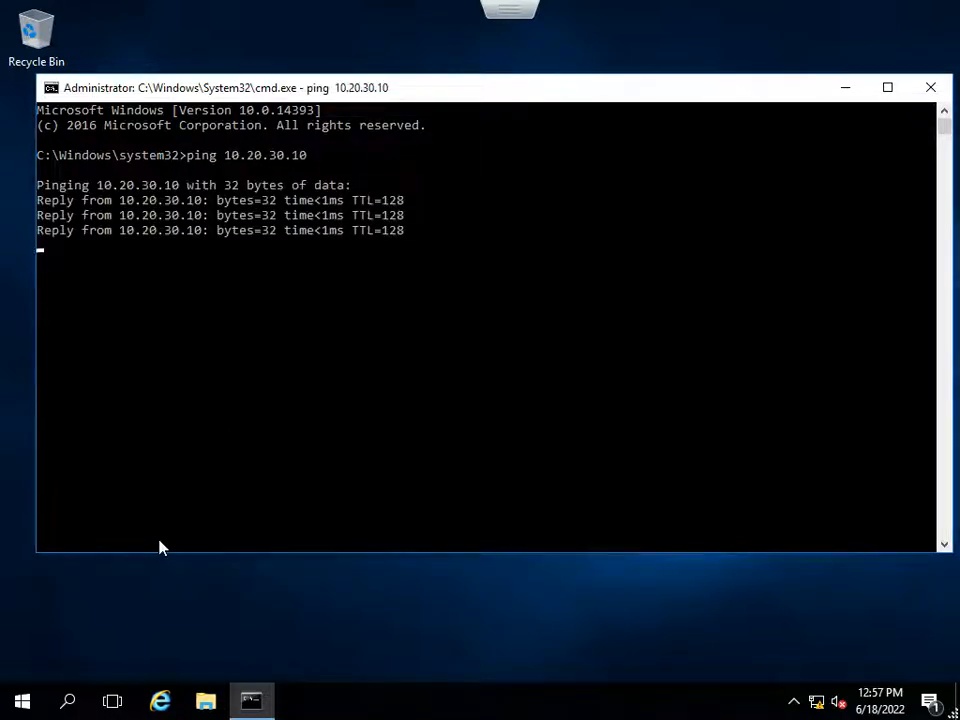
pyautogui.press('Return')
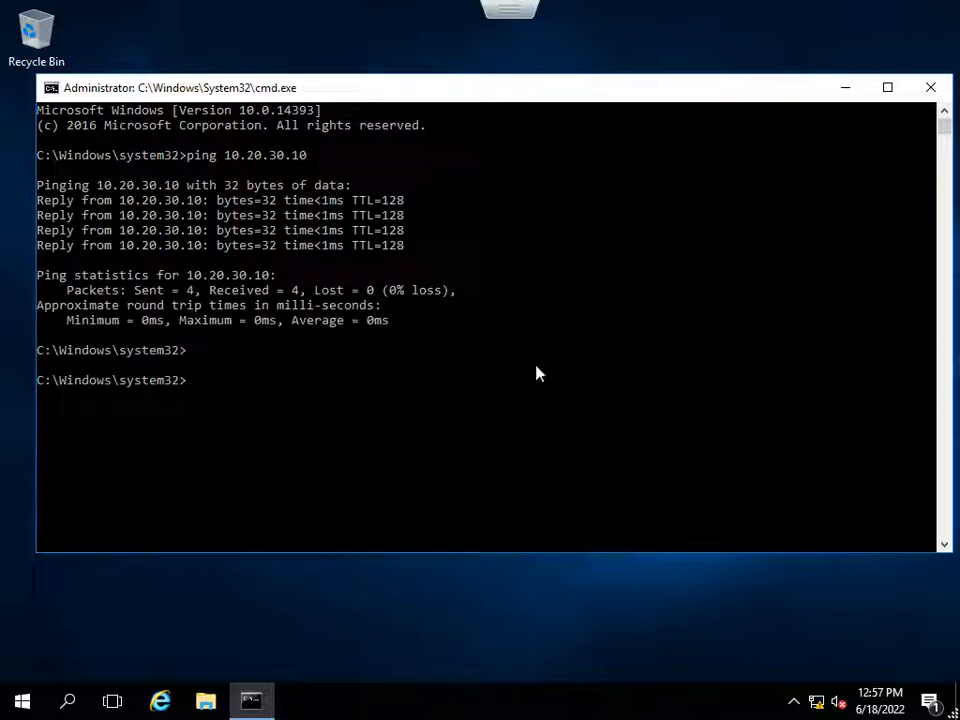
pyautogui.click(930, 87)
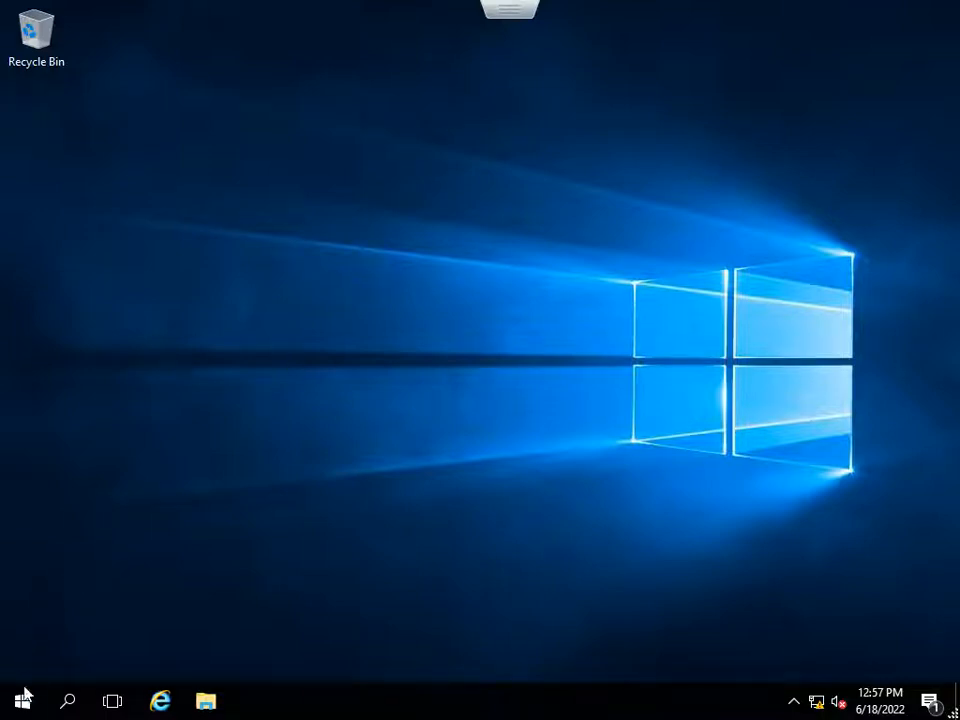
# Change the computer name to sp19app in the server's system properties.
pyautogui.click(23, 701)
pyautogui.write('this')
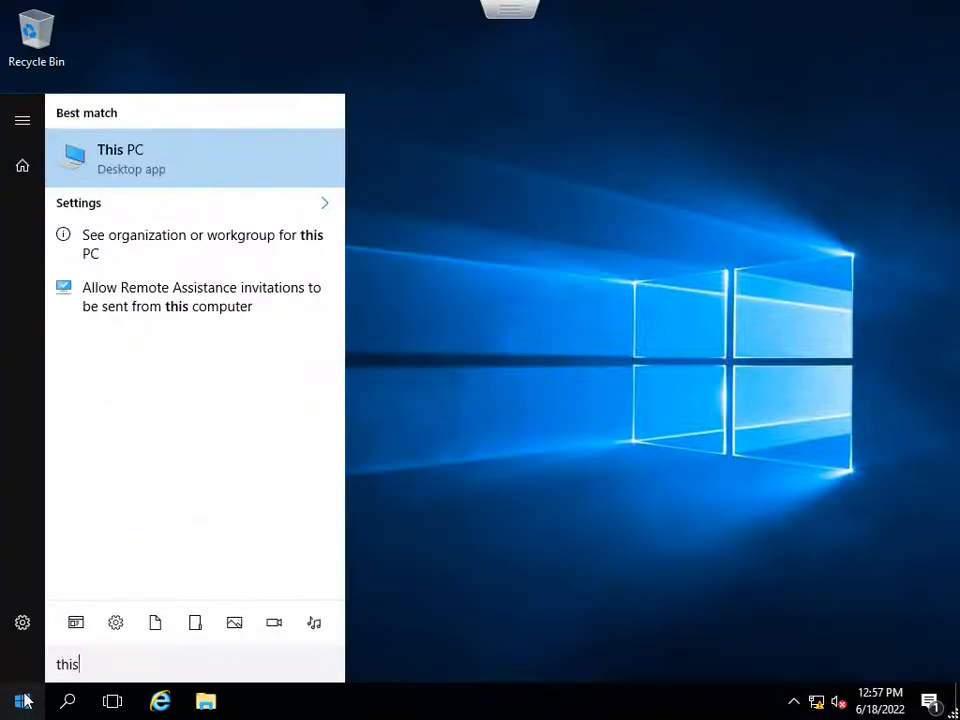
pyautogui.rightClick(133, 160)
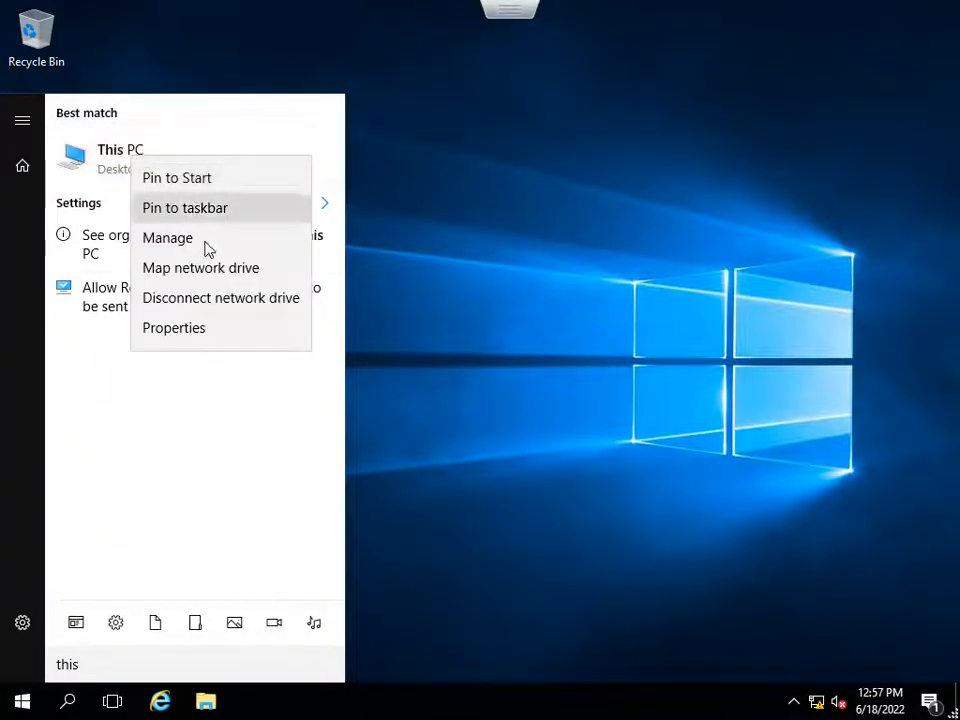
pyautogui.click(194, 330)
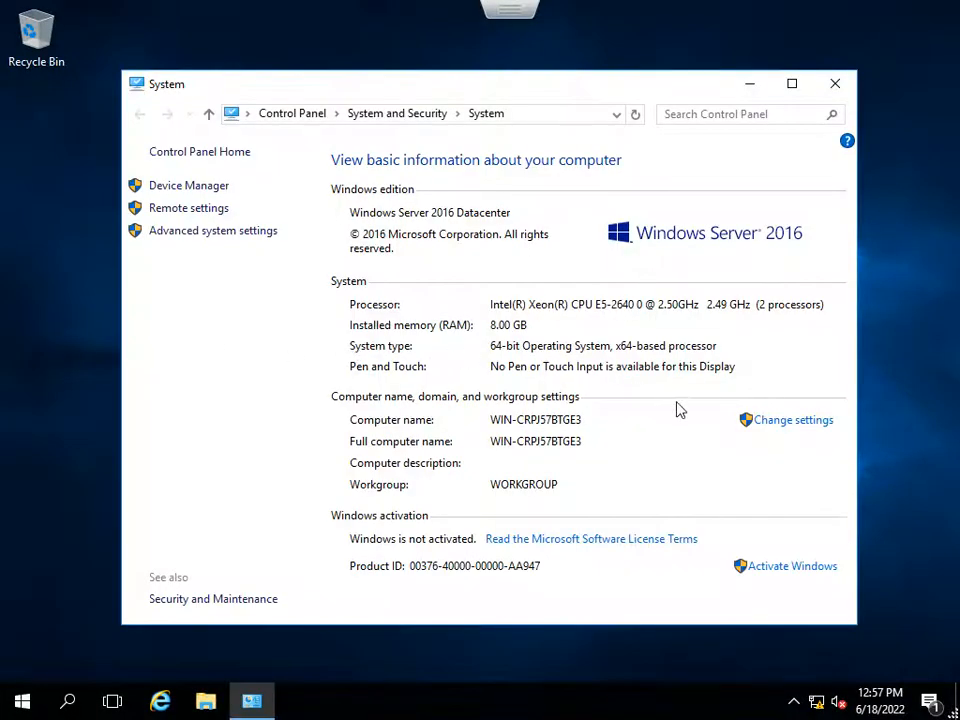
pyautogui.click(765, 421)
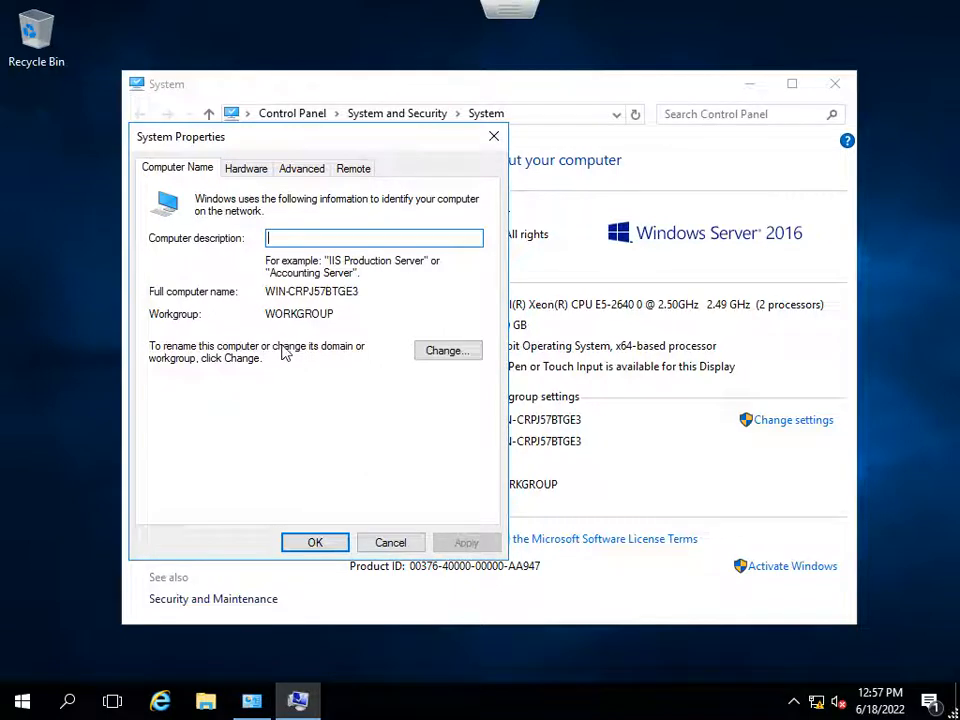
pyautogui.click(418, 351)
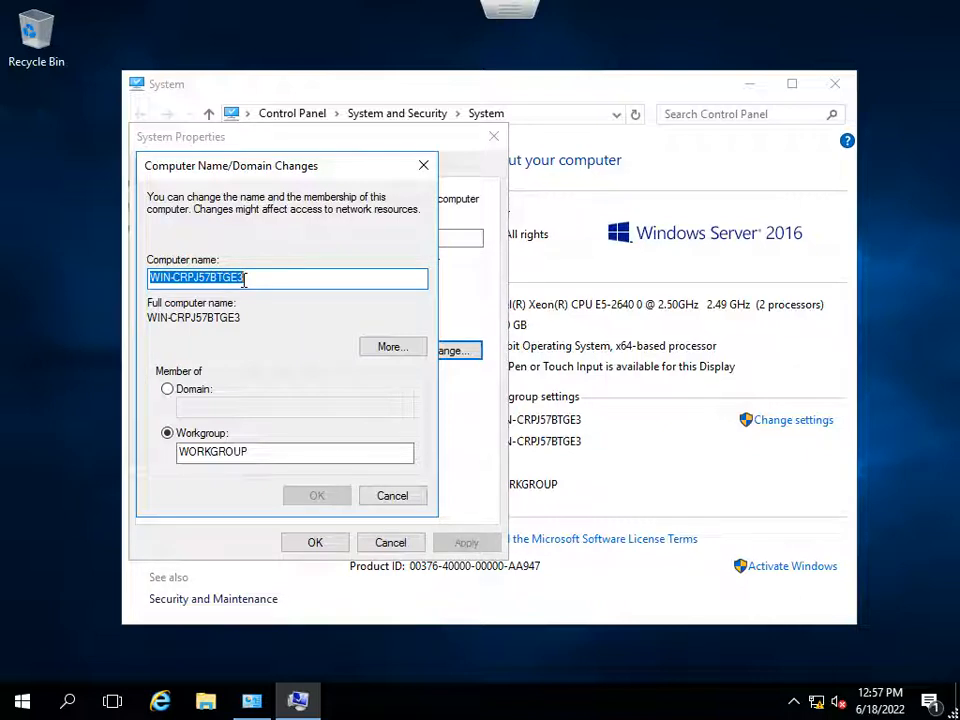
pyautogui.write('sp19app')
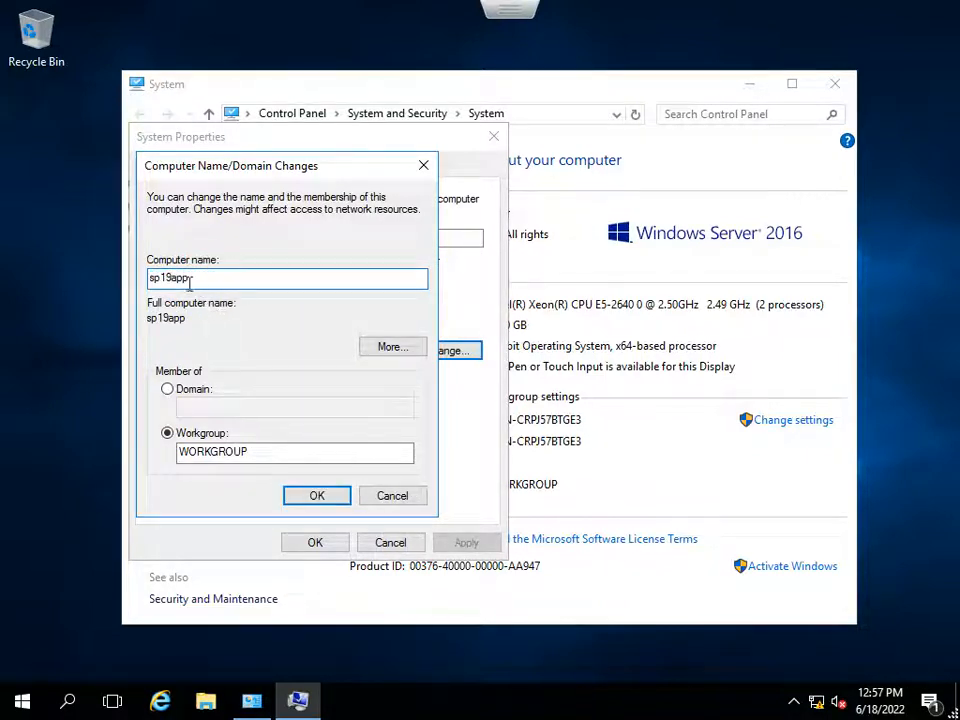
pyautogui.moveTo(240, 165); pyautogui.dragTo(317, 165)
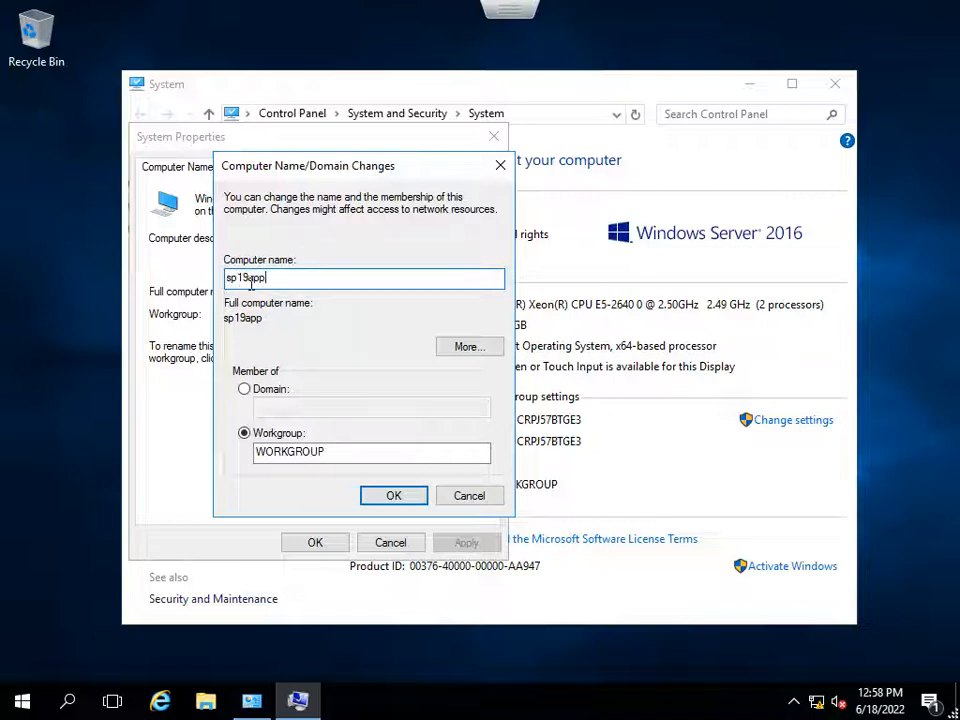
# Make the server a member of the hltf.tech domain instead of the workgroup and submit the change.
pyautogui.click(245, 390)
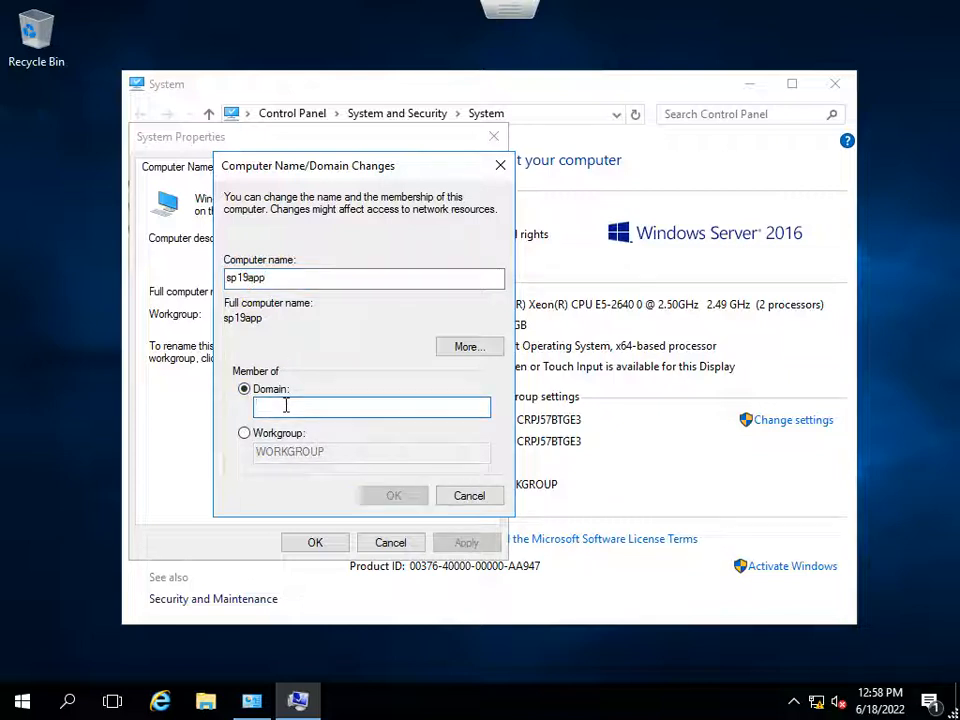
pyautogui.write('hltf')
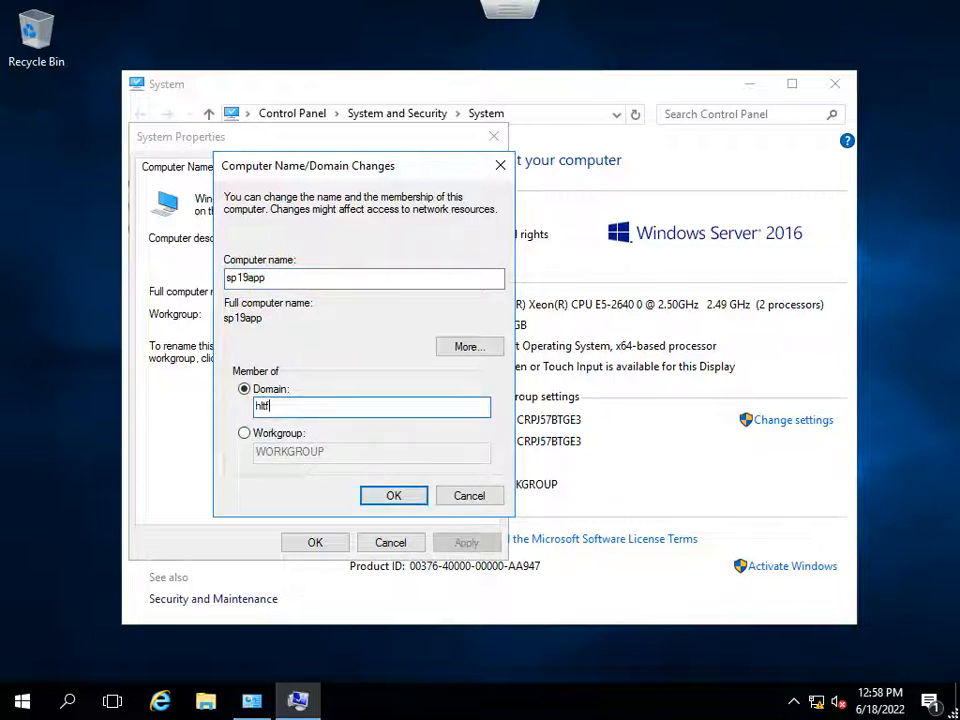
pyautogui.write('.tech')
pyautogui.click(392, 496)
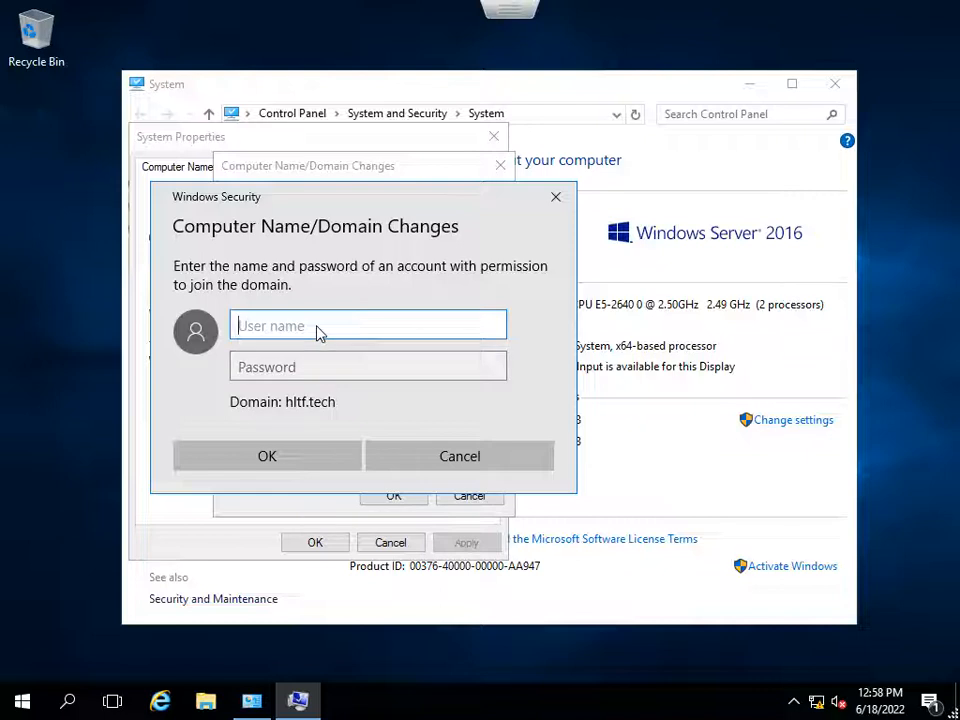
# Authorize the domain join with the domain administrator's user name and account password, and dismiss the welcome message.
pyautogui.write('hltftechadmin')
pyautogui.press('Tab')
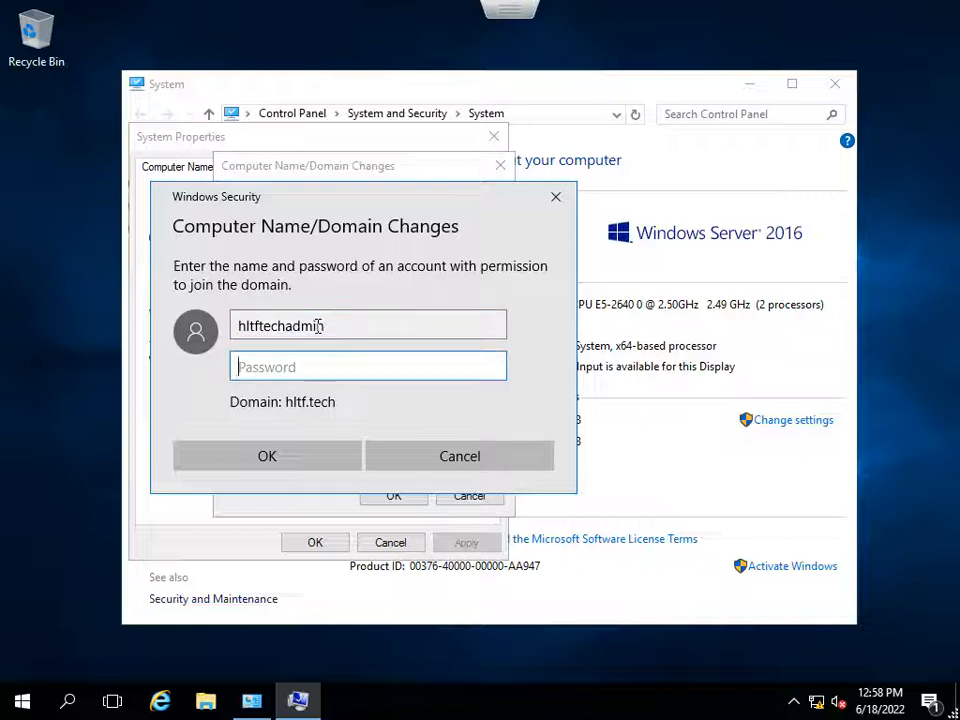
pyautogui.write('••••••••••')
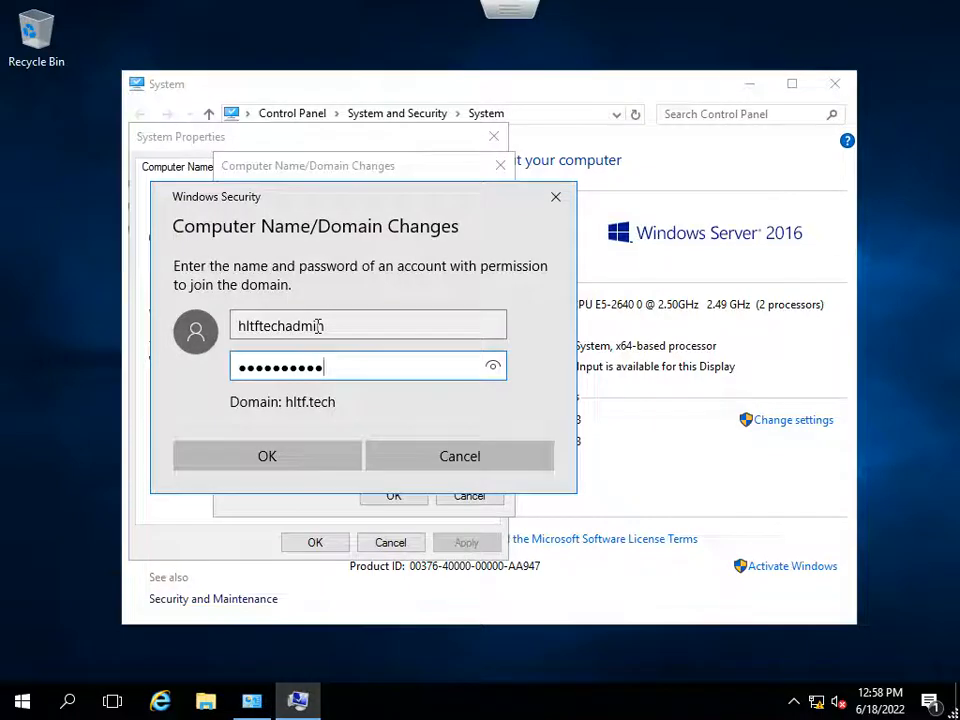
pyautogui.press('Return')
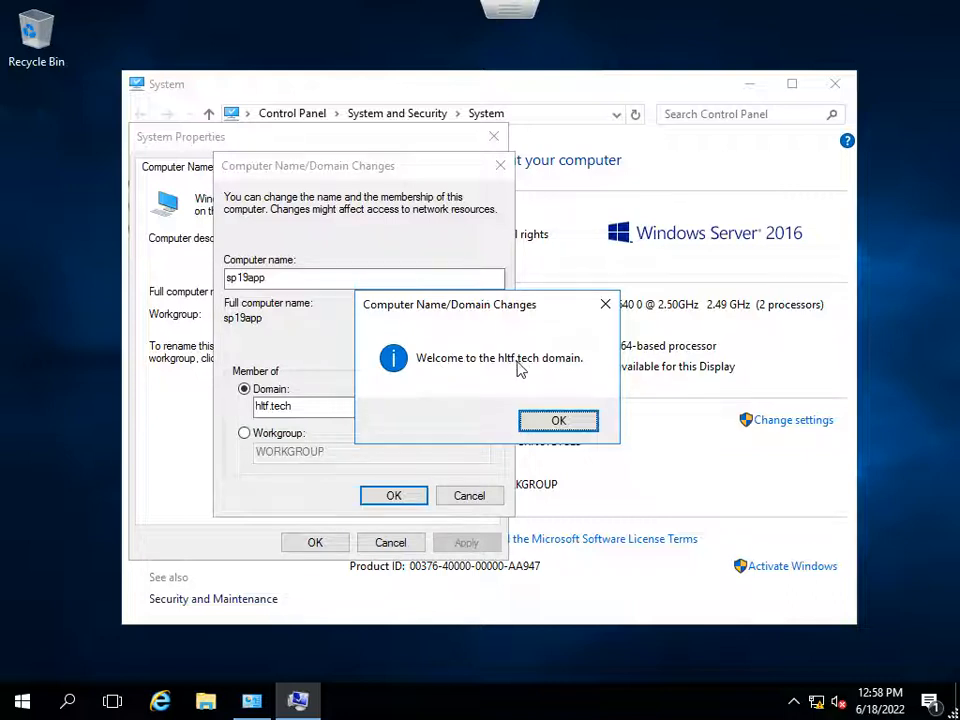
pyautogui.click(568, 425)
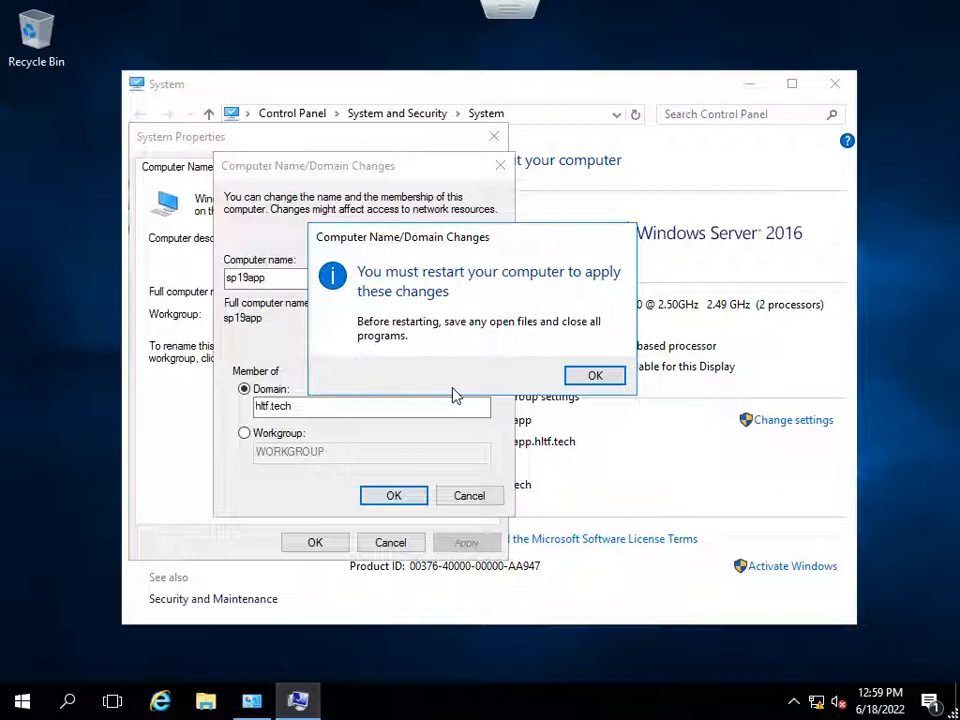
# Restart the server to apply the name and domain changes, and take the SP19APP console out of full screen.
pyautogui.click(591, 378)
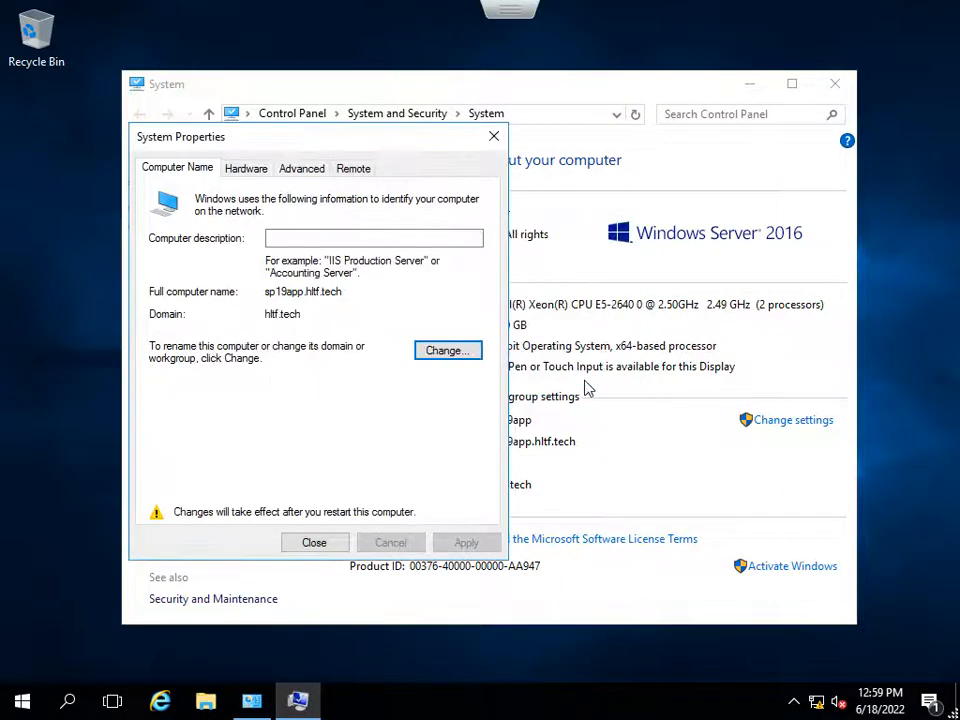
pyautogui.click(316, 546)
pyautogui.click(479, 368)
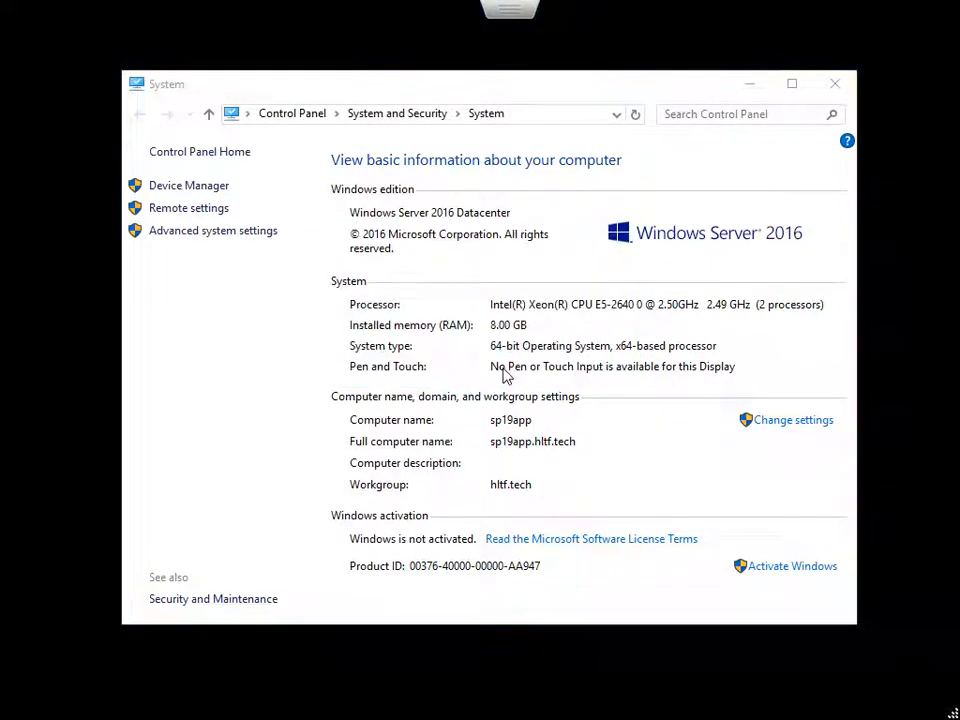
pyautogui.press('Escape')
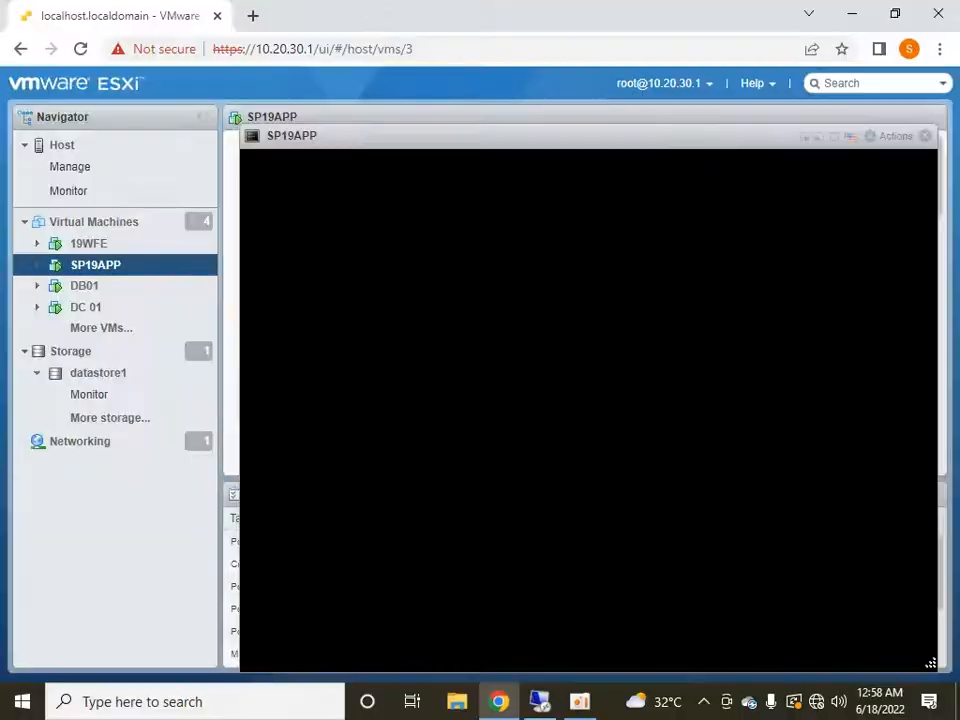
pyautogui.moveTo(452, 135); pyautogui.dragTo(388, 110)
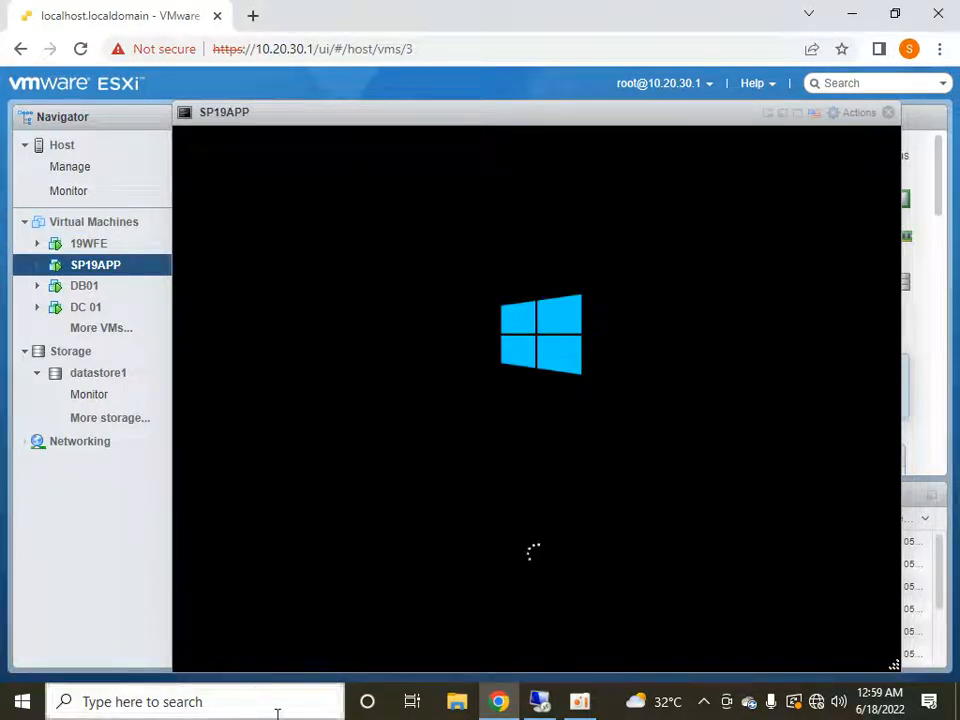
pyautogui.click(562, 703)
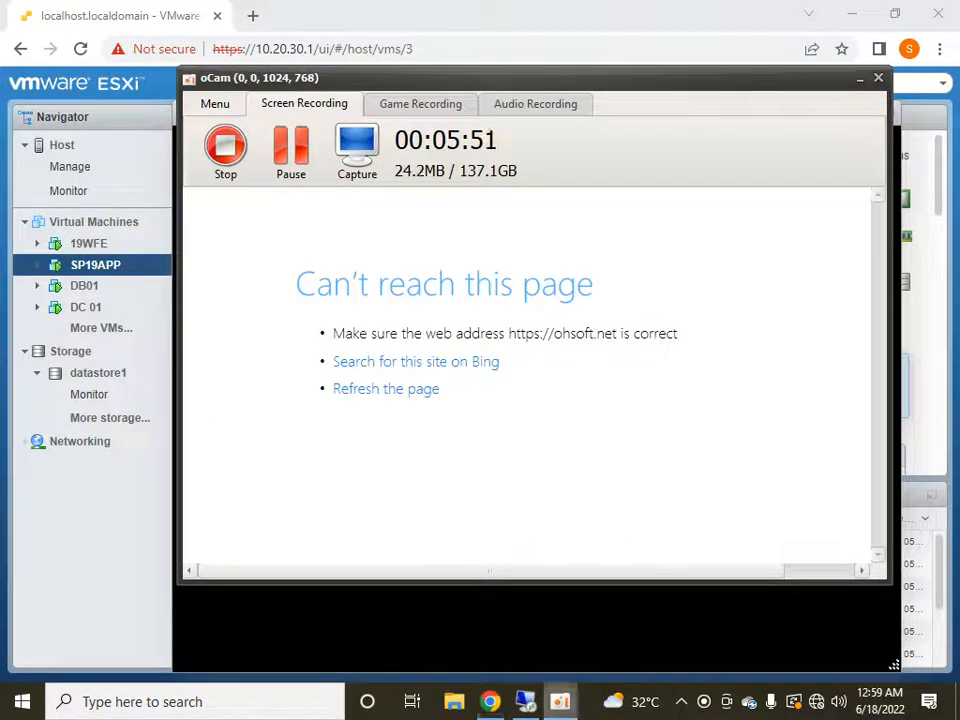